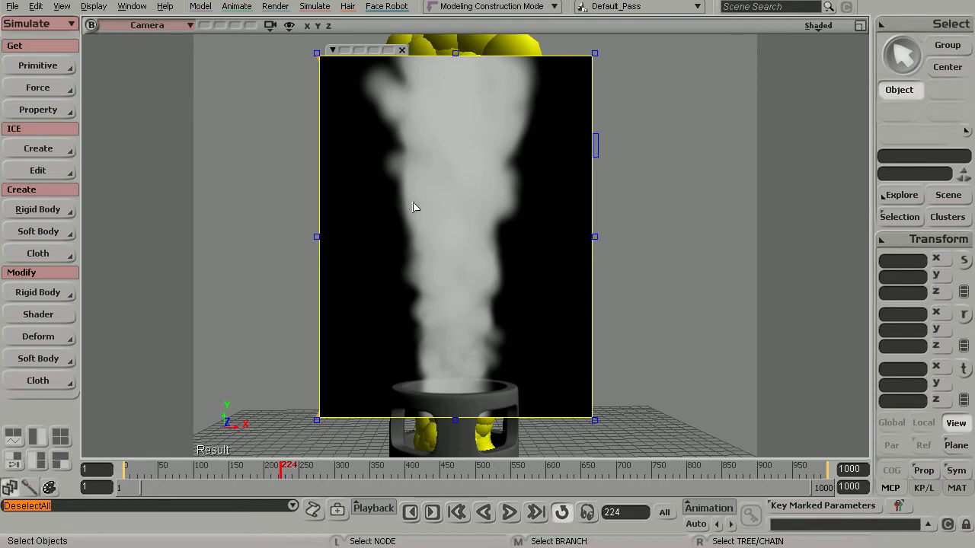
Select the smoke point cloud and open its material in the Render Tree.
{"action": "key", "text": "q"}
{"action": "left_click", "coordinate": [539, 205]}
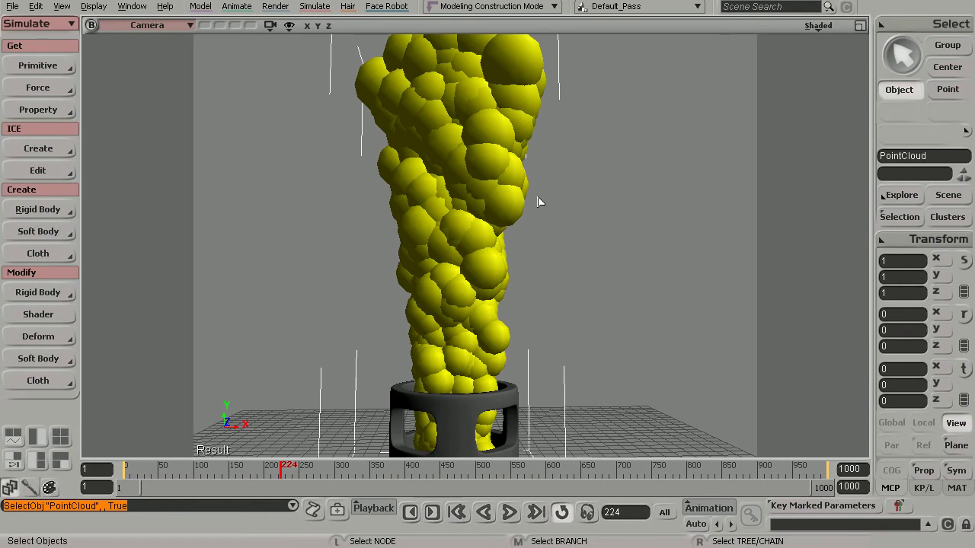
{"action": "key", "text": "7"}
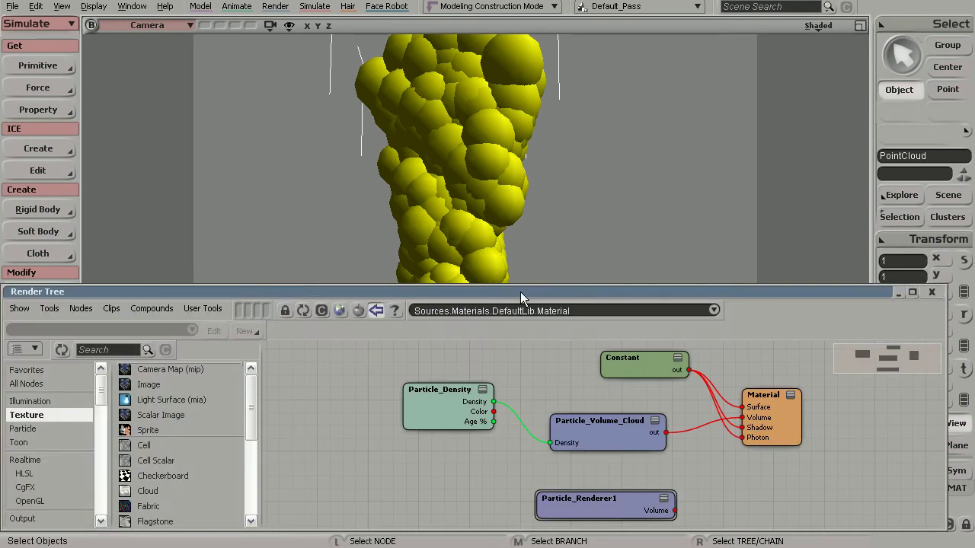
Add a Fractal Scalar texture node to the material's render tree, near the Particle_Density node.
{"action": "key", "text": "s"}
{"action": "right_click_drag", "start_coordinate": [518, 387], "coordinate": [616, 409]}
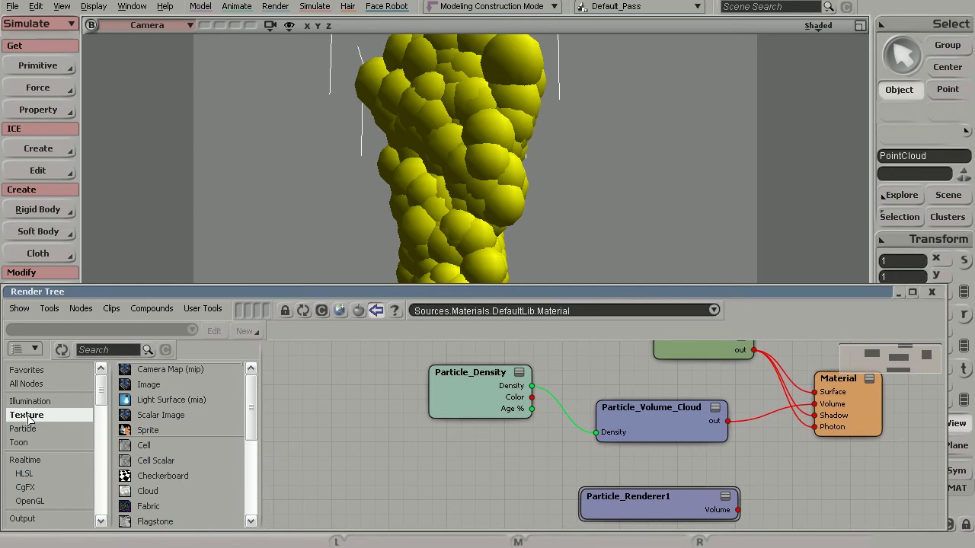
{"action": "scroll", "coordinate": [252, 421], "scroll_direction": "down", "scroll_amount": 4}
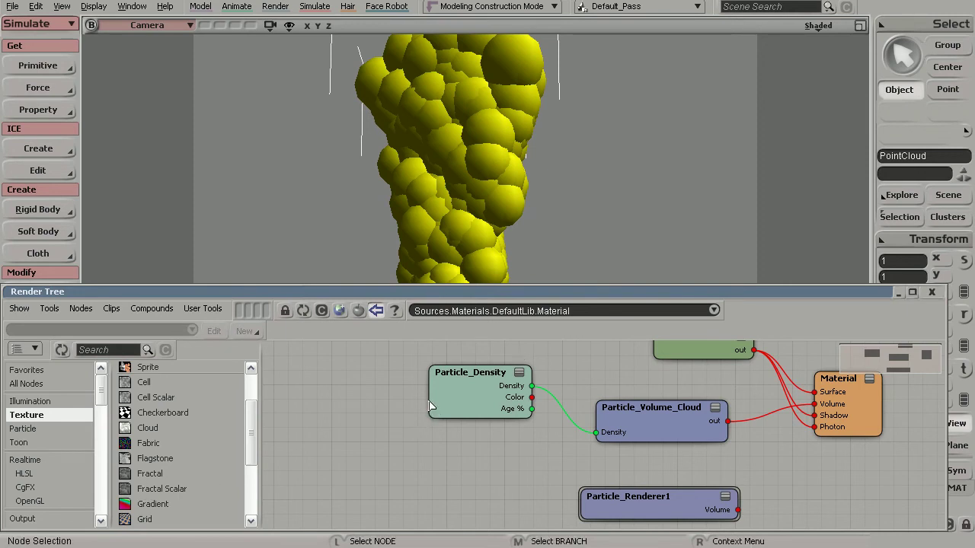
{"action": "left_click_drag", "start_coordinate": [150, 493], "coordinate": [302, 451]}
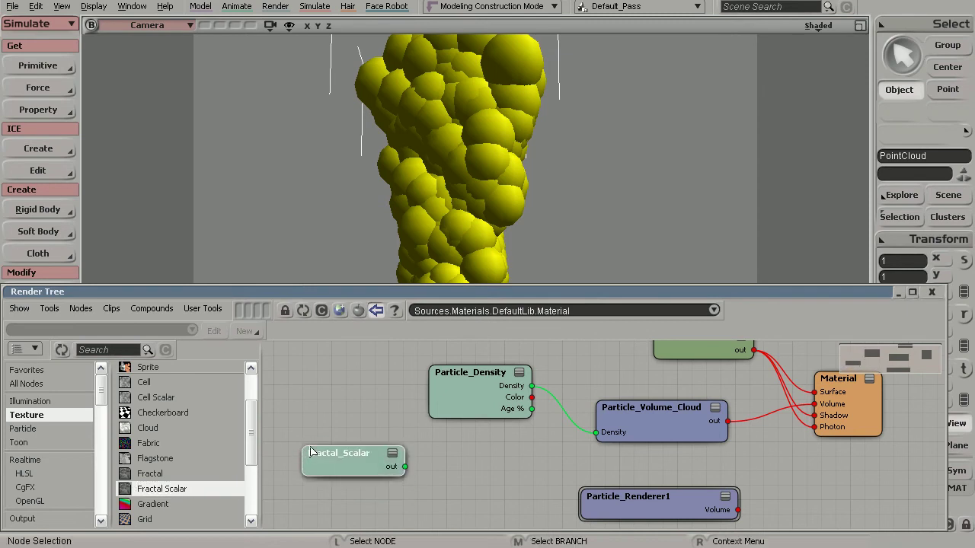
Connect the Fractal_Scalar output to the per-particle Shape Density input of Particle_Density.
{"action": "left_click", "coordinate": [346, 405]}
{"action": "left_click_drag", "start_coordinate": [373, 470], "coordinate": [447, 389]}
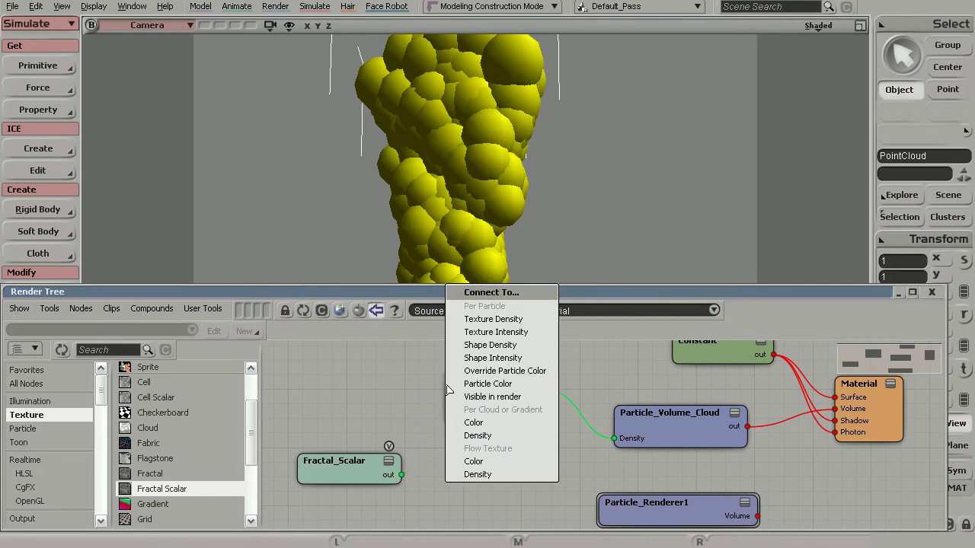
{"action": "left_click", "coordinate": [523, 351]}
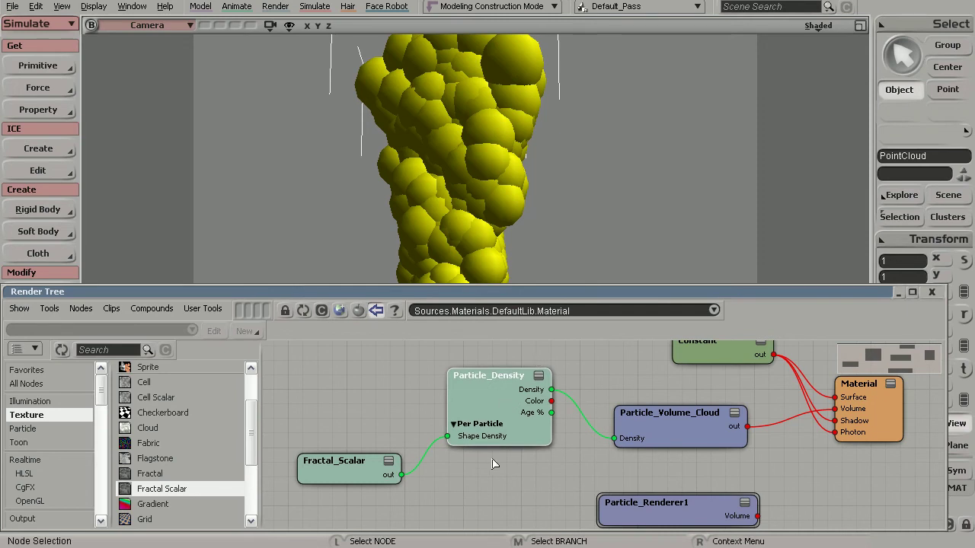
Connect the Fractal_Scalar output to the Density Shape input of the Particle_Renderer1 node as well.
{"action": "middle_click_drag", "start_coordinate": [481, 463], "coordinate": [464, 418]}
{"action": "left_click", "coordinate": [655, 466]}
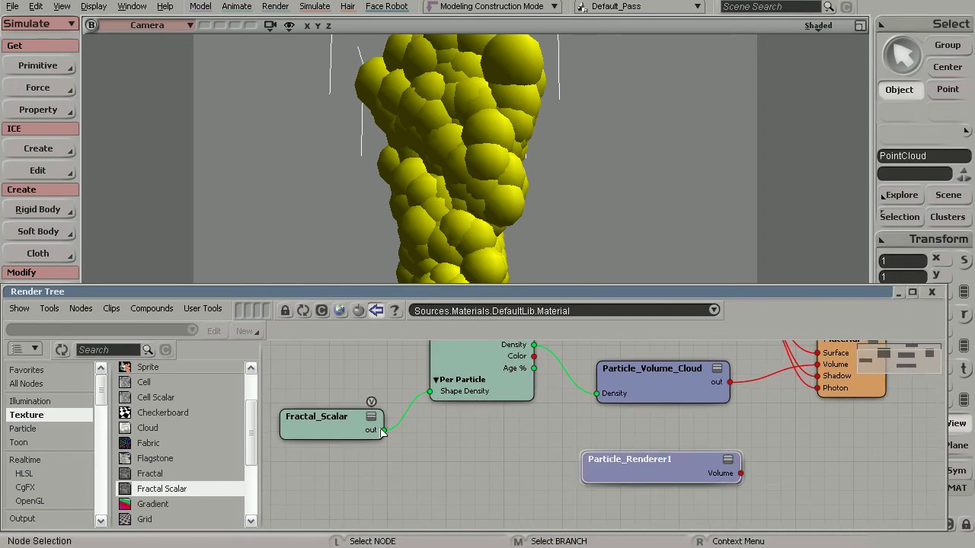
{"action": "left_click_drag", "start_coordinate": [387, 433], "coordinate": [605, 470]}
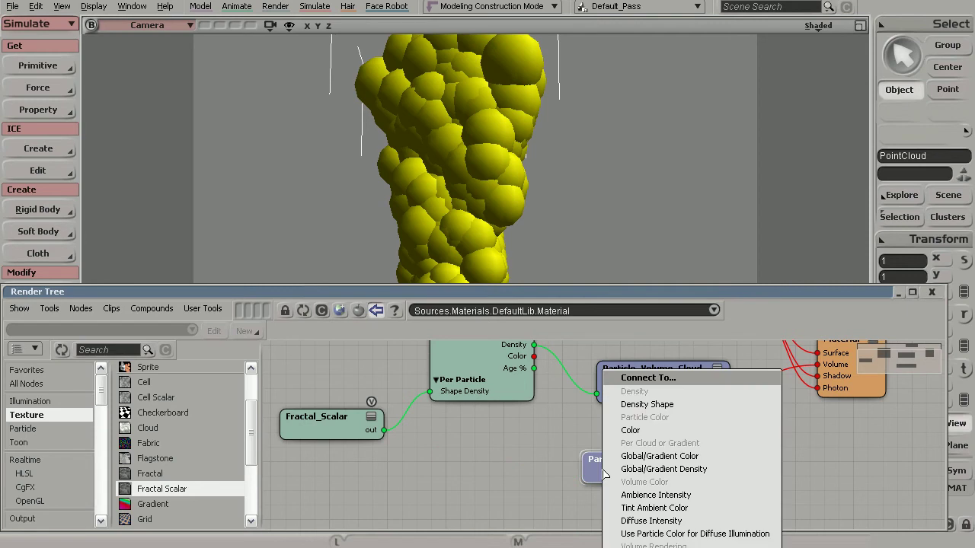
{"action": "left_click", "coordinate": [671, 412]}
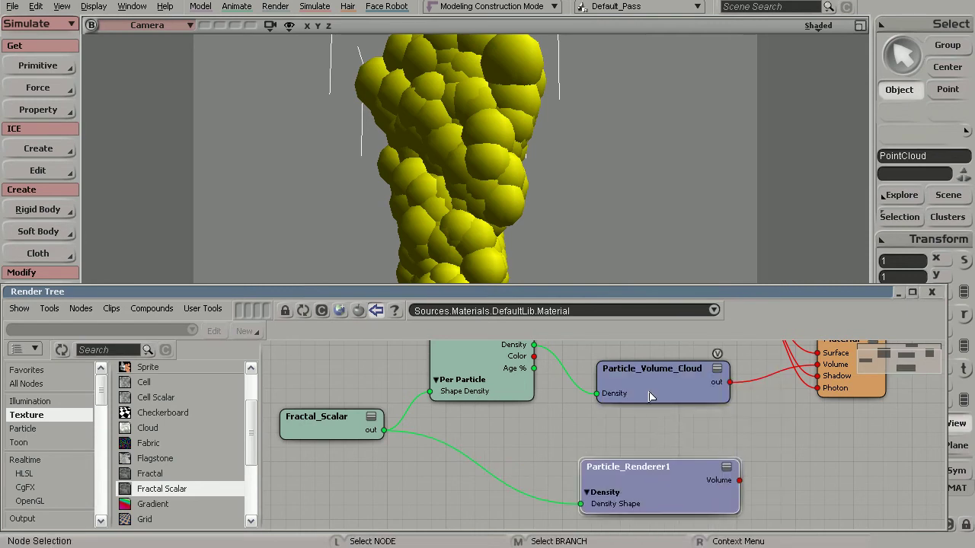
{"action": "left_click", "coordinate": [647, 474]}
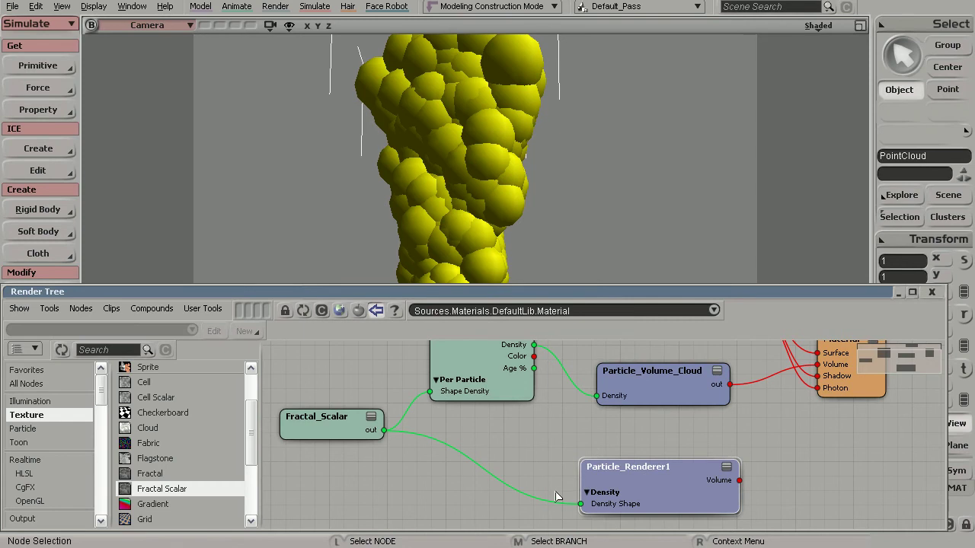
Draw a render region around the smoke column in the camera view above the Render Tree.
{"action": "key", "text": "z"}
{"action": "left_click_drag", "start_coordinate": [553, 429], "coordinate": [541, 468]}
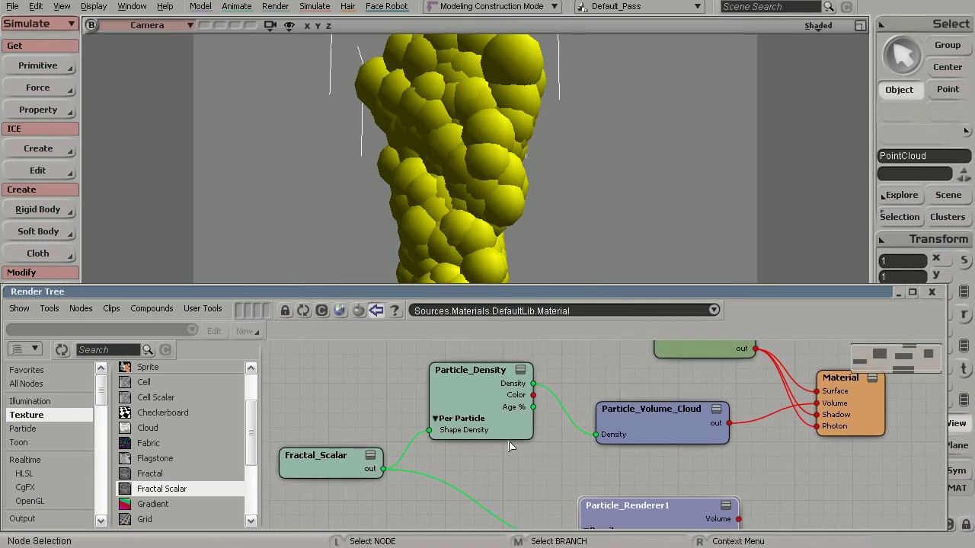
{"action": "left_click_drag", "start_coordinate": [466, 380], "coordinate": [466, 389]}
{"action": "key", "text": "q"}
{"action": "mouse_move", "coordinate": [304, 48]}
{"action": "left_mouse_down"}
{"action": "mouse_move", "coordinate": [618, 243]}
{"action": "mouse_move", "coordinate": [615, 275]}
{"action": "left_mouse_up"}
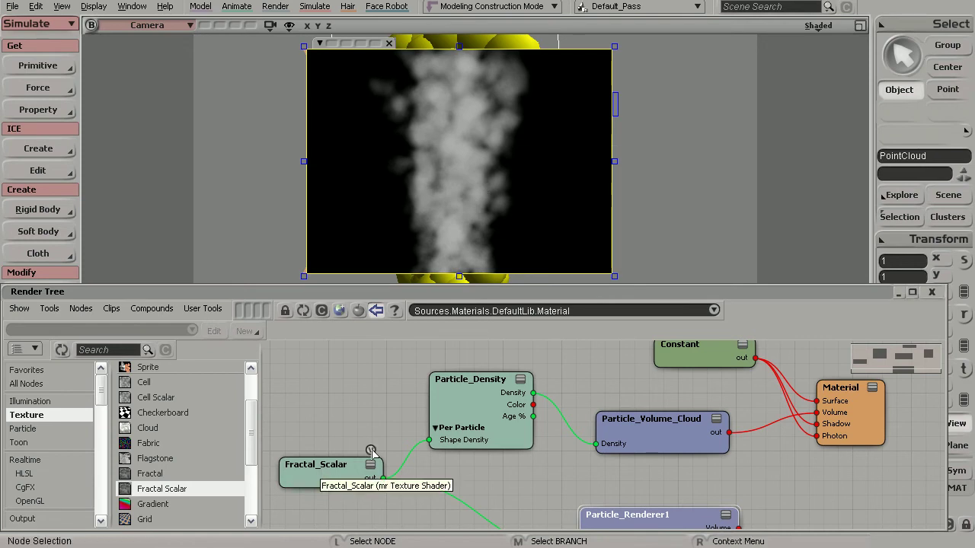
Open the Fractal_Scalar node's property page together with its texture preview window.
{"action": "double_click", "coordinate": [372, 455]}
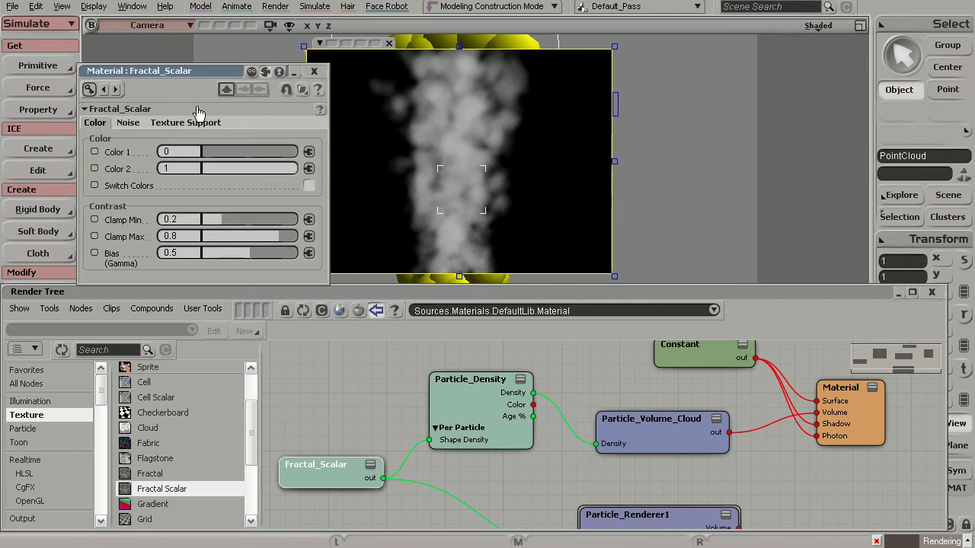
{"action": "left_click", "coordinate": [371, 453]}
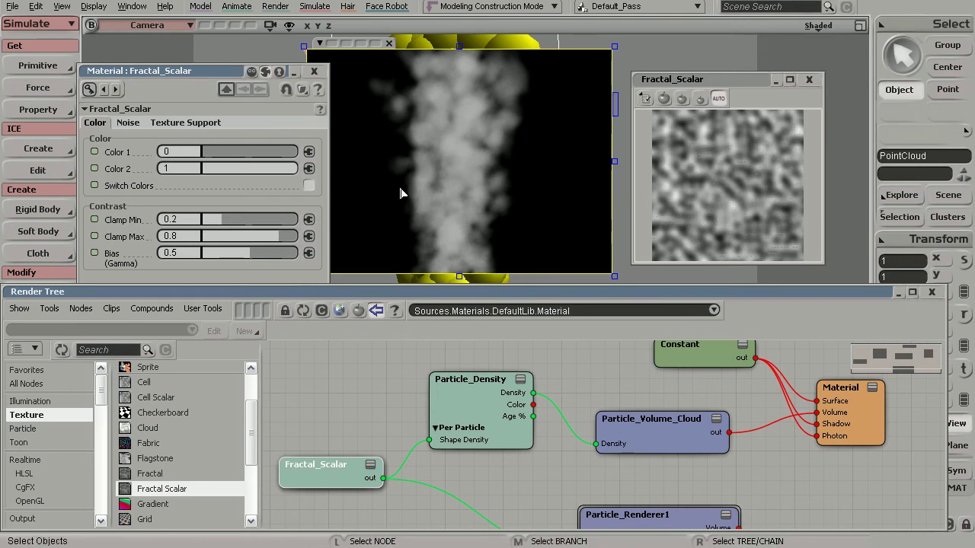
{"action": "left_click_drag", "start_coordinate": [178, 71], "coordinate": [182, 75]}
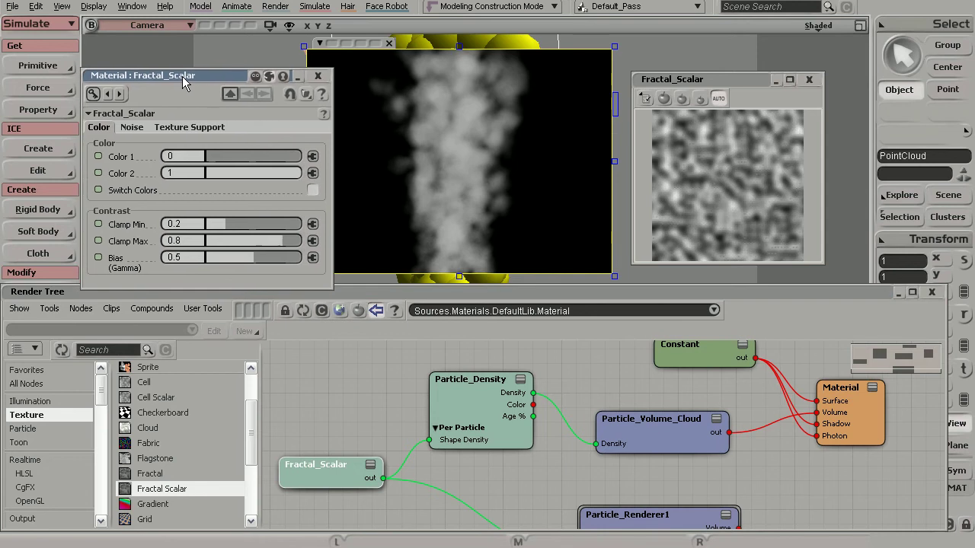
Adjust the Fractal_Scalar contrast by setting Clamp Min to 0.496 and Clamp Max to 0.584.
{"action": "left_click_drag", "start_coordinate": [273, 240], "coordinate": [251, 239]}
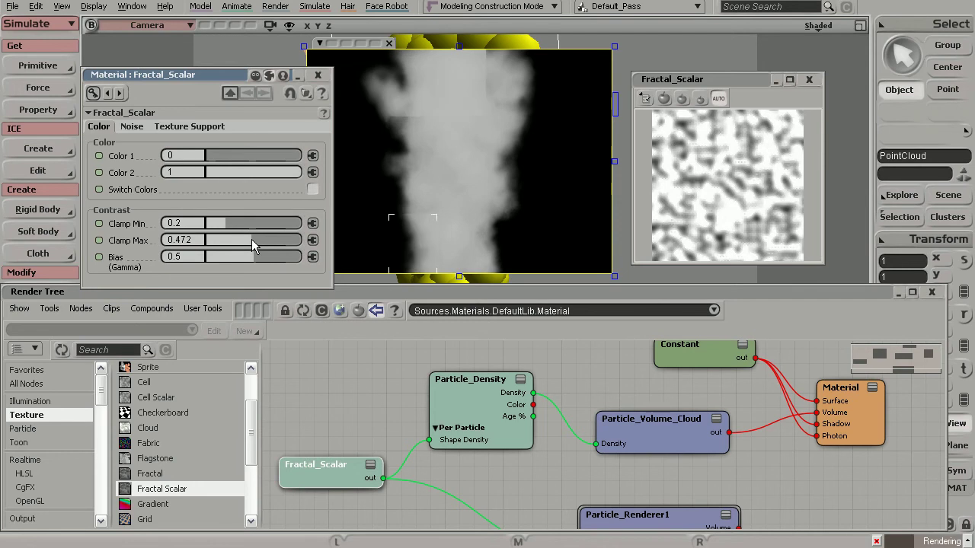
{"action": "left_click", "coordinate": [192, 239]}
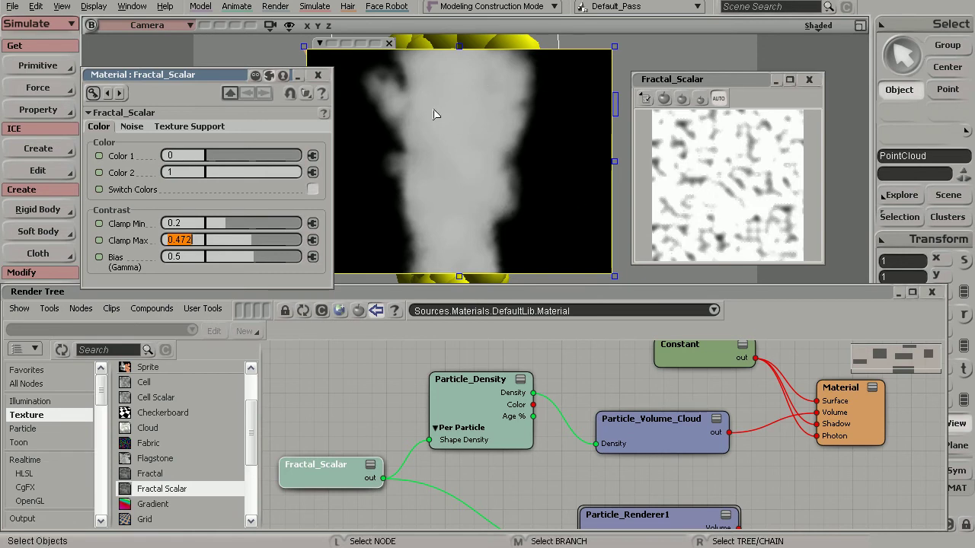
{"action": "left_click", "coordinate": [241, 222]}
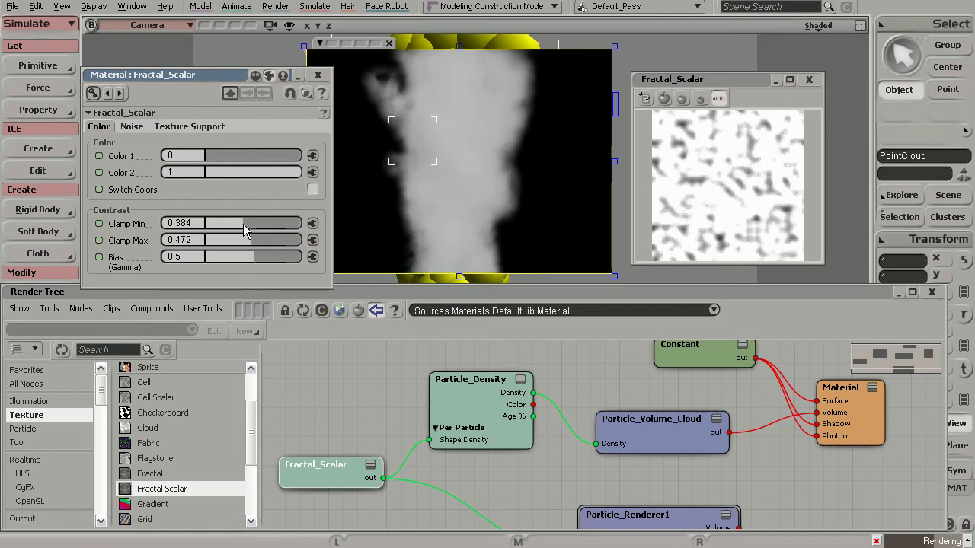
{"action": "left_click_drag", "start_coordinate": [243, 224], "coordinate": [247, 221]}
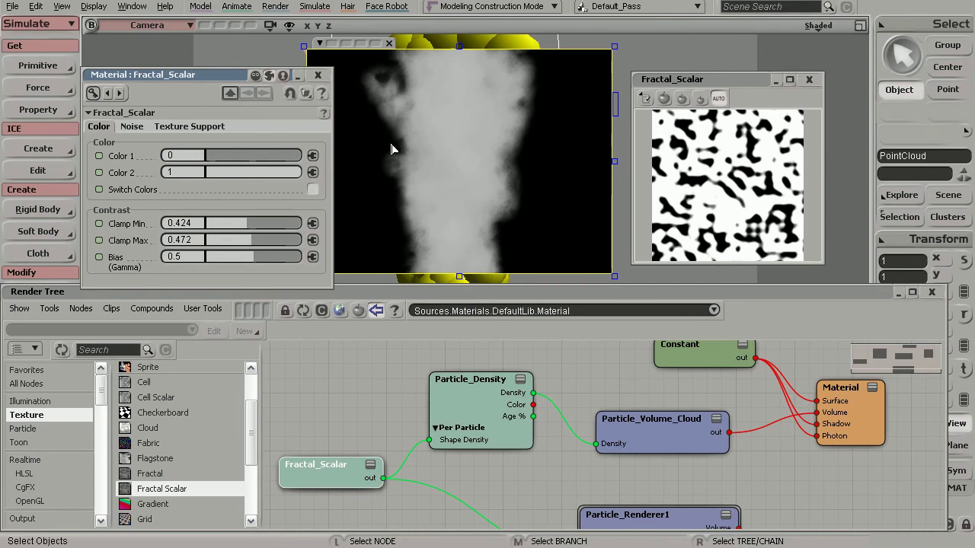
{"action": "left_click_drag", "start_coordinate": [251, 240], "coordinate": [274, 231]}
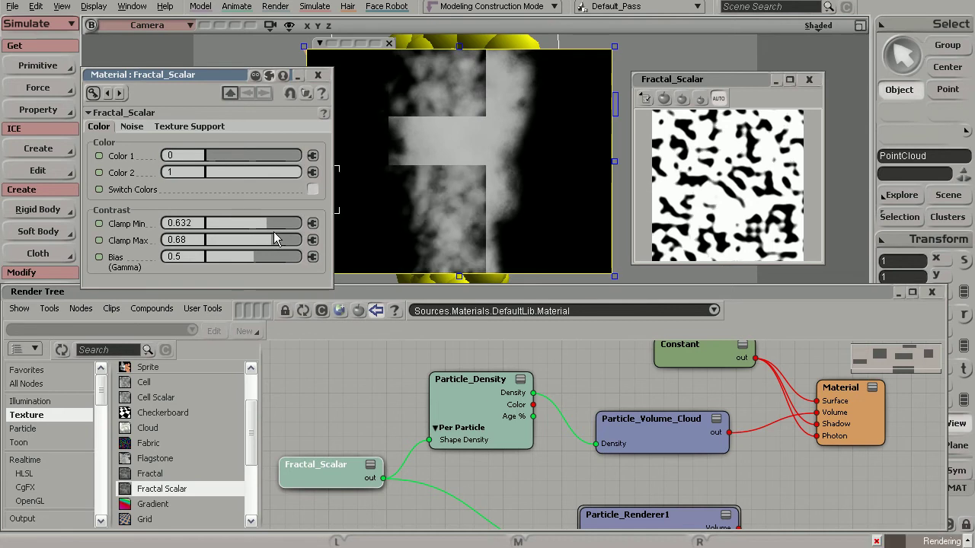
{"action": "left_click", "coordinate": [254, 223]}
{"action": "left_click", "coordinate": [262, 237]}
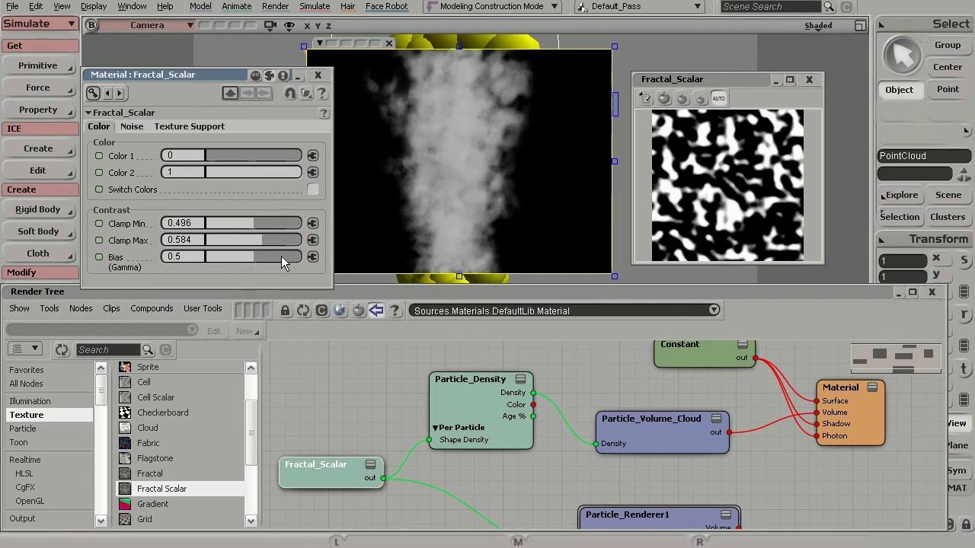
Set the fractal's Bias (Gamma) to 0.736 and toggle Switch Colors on and back off.
{"action": "left_click_drag", "start_coordinate": [259, 256], "coordinate": [294, 255]}
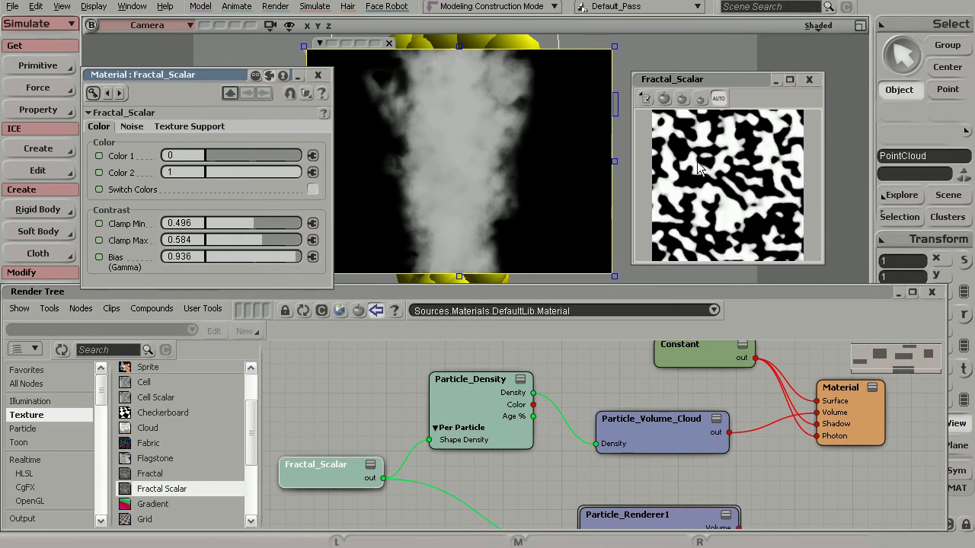
{"action": "left_click", "coordinate": [221, 257]}
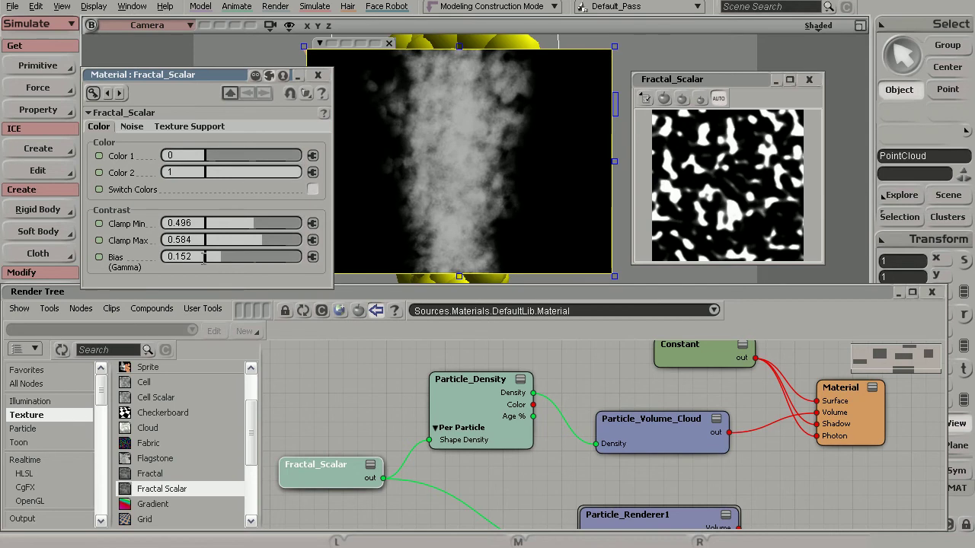
{"action": "left_click", "coordinate": [274, 257]}
{"action": "left_click_drag", "start_coordinate": [271, 256], "coordinate": [276, 256]}
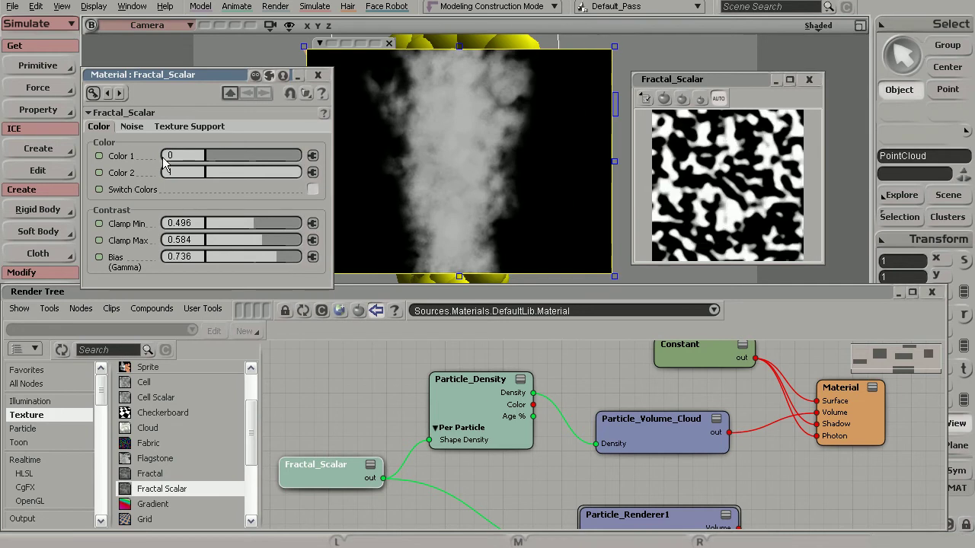
{"action": "left_click", "coordinate": [312, 189]}
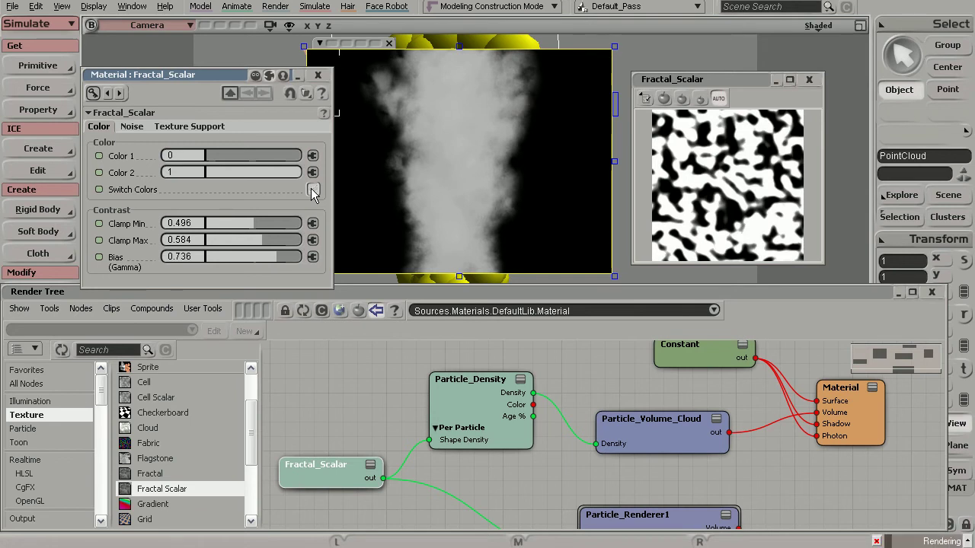
{"action": "left_click", "coordinate": [312, 189]}
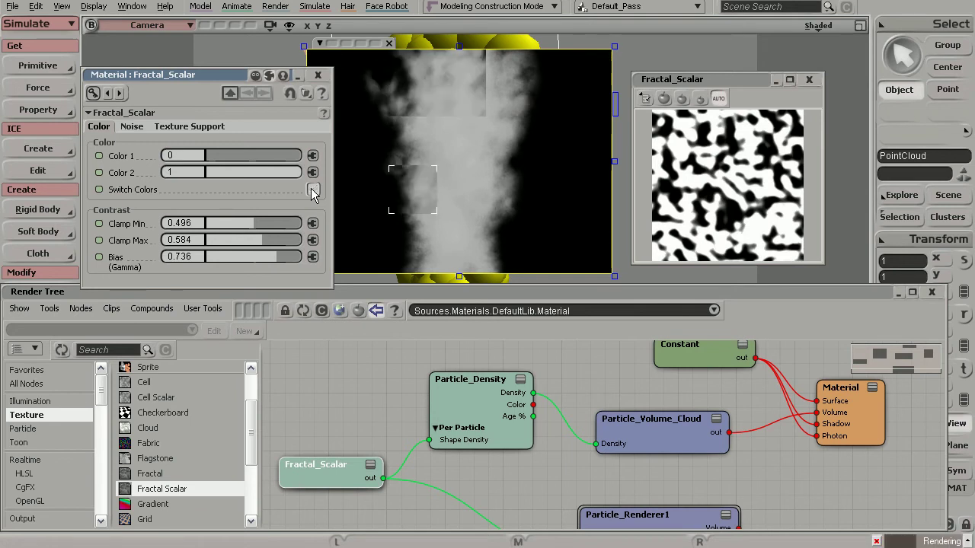
Change the fractal's noise type to Turbulence and set Clamp Min to 0.192 and Clamp Max to 0.296.
{"action": "left_click", "coordinate": [131, 128]}
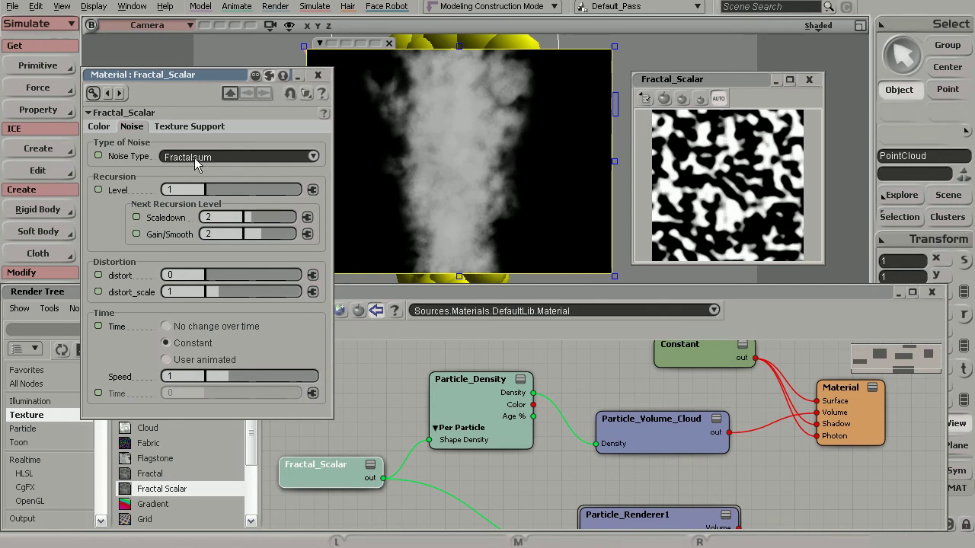
{"action": "left_click", "coordinate": [217, 156]}
{"action": "left_click", "coordinate": [218, 165]}
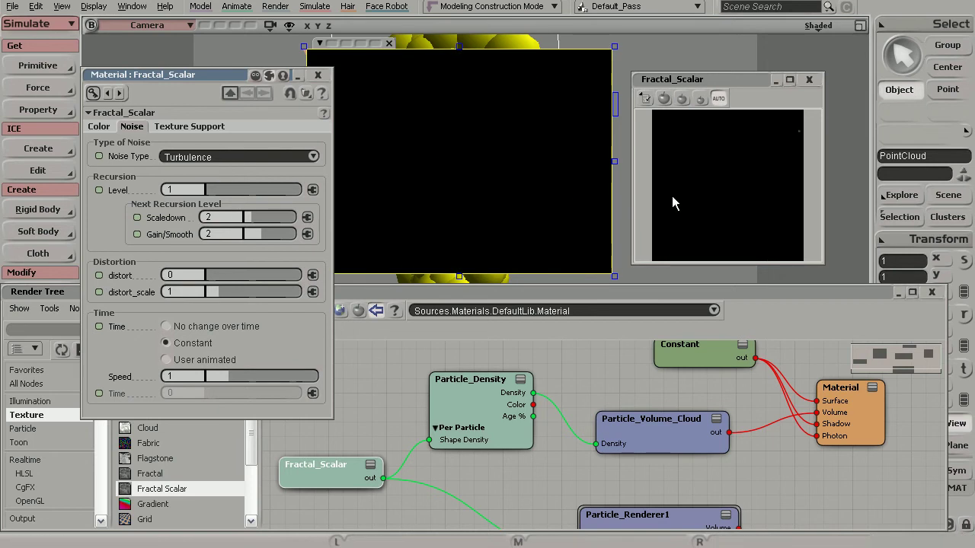
{"action": "left_click", "coordinate": [99, 127]}
{"action": "left_click_drag", "start_coordinate": [242, 219], "coordinate": [235, 239]}
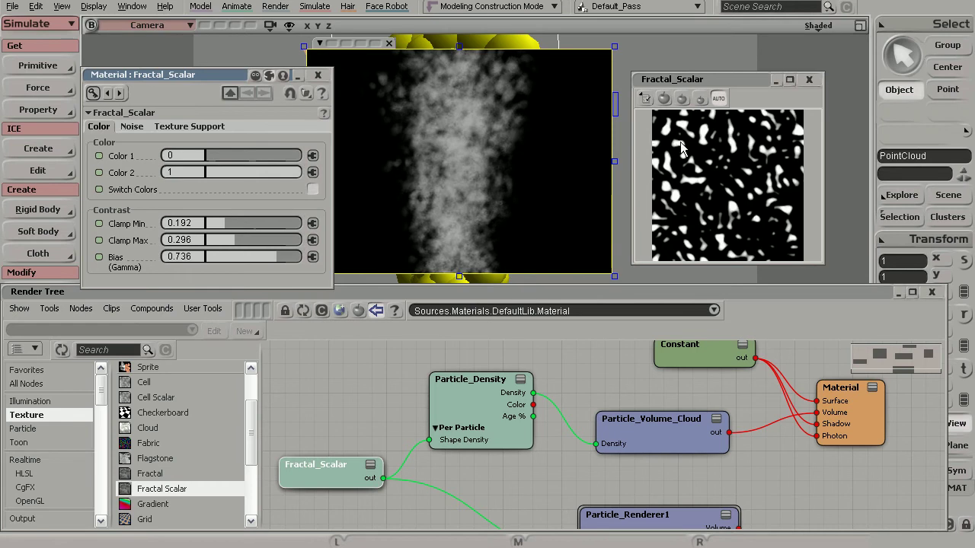
Enable Switch Colors and adjust the fractal's contrast to Clamp Min 0.048, Clamp Max 0.312 and Bias 0.936.
{"action": "left_click", "coordinate": [312, 189]}
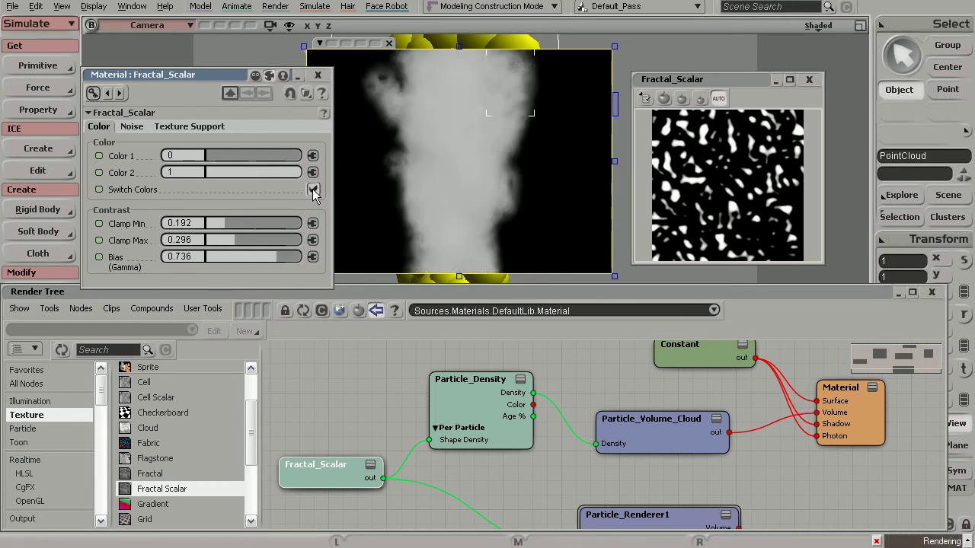
{"action": "left_click", "coordinate": [228, 240]}
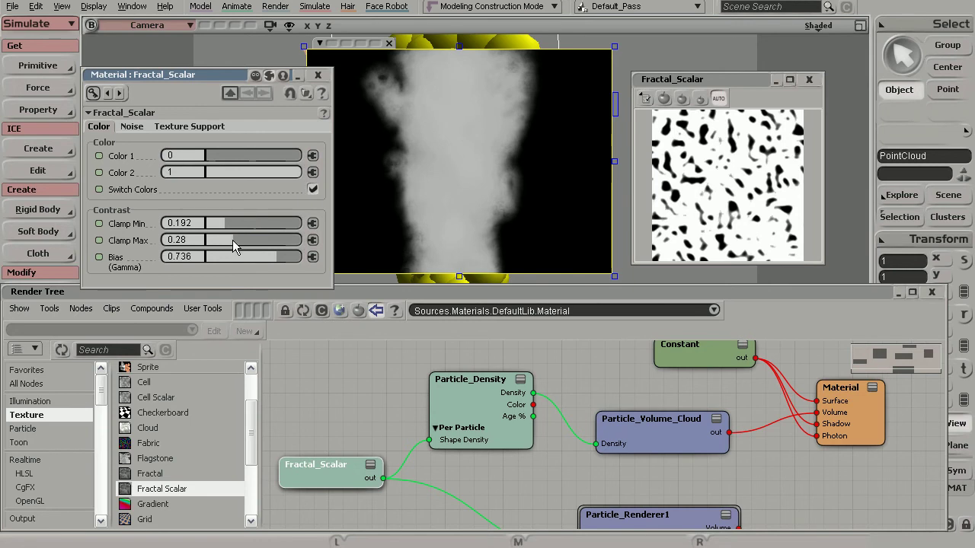
{"action": "left_click", "coordinate": [230, 223]}
{"action": "left_click_drag", "start_coordinate": [228, 223], "coordinate": [217, 225]}
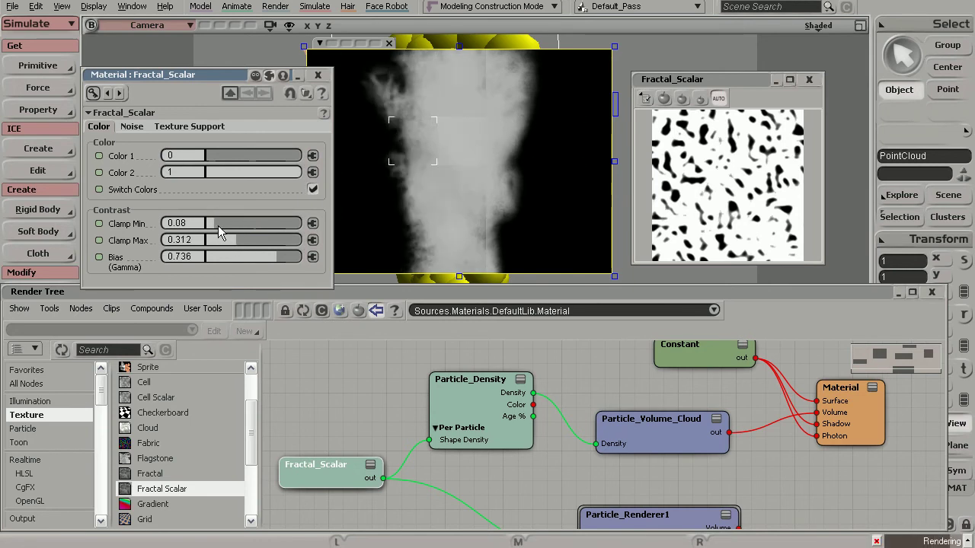
{"action": "left_click_drag", "start_coordinate": [213, 221], "coordinate": [211, 225]}
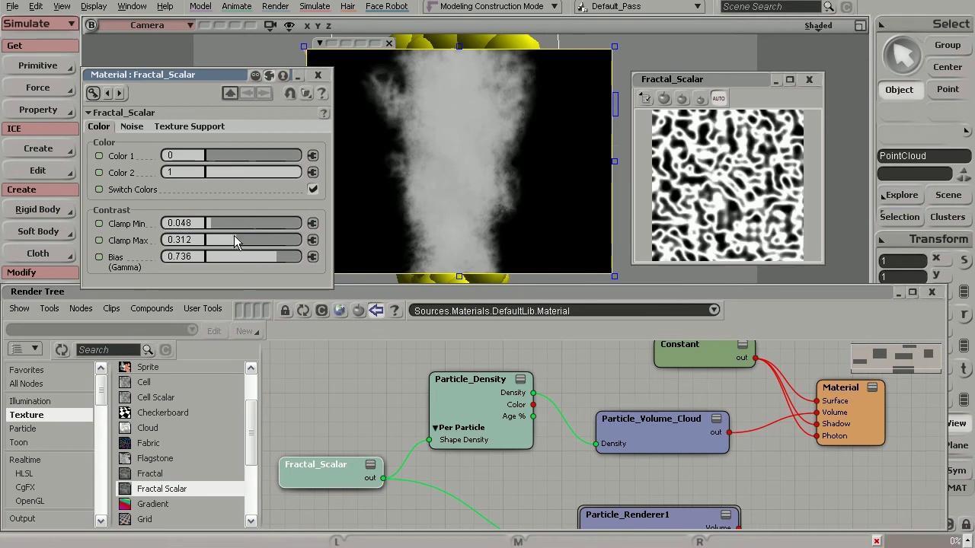
{"action": "left_click_drag", "start_coordinate": [278, 256], "coordinate": [295, 257]}
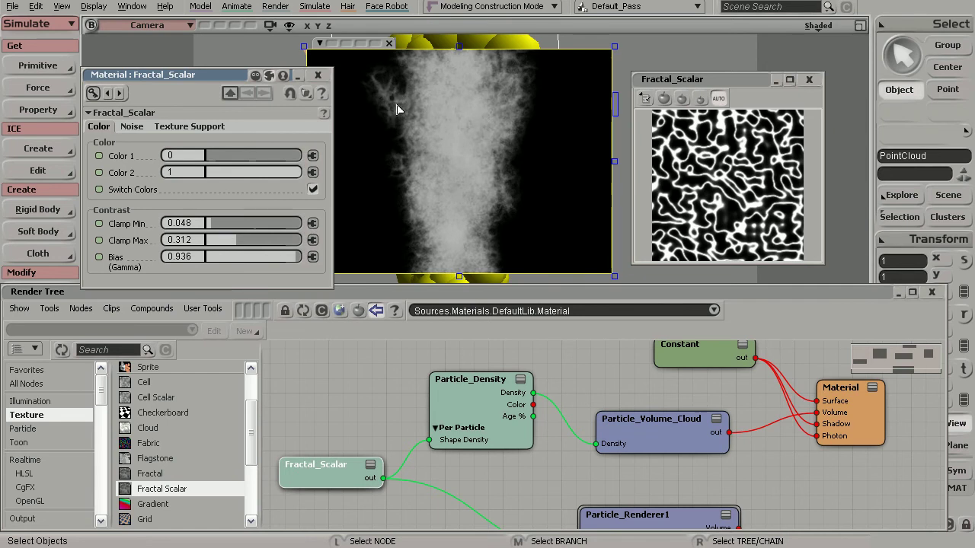
Close the Fractal_Scalar and Render Tree windows and draw a render region covering the whole smoke column and the burner.
{"action": "left_click", "coordinate": [319, 77]}
{"action": "left_click", "coordinate": [809, 79]}
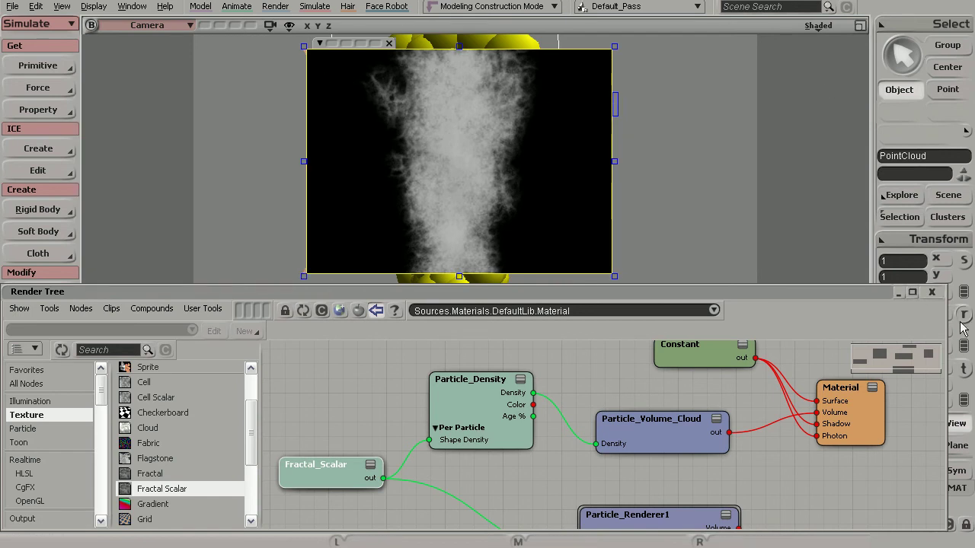
{"action": "left_click", "coordinate": [932, 293]}
{"action": "key", "text": "q"}
{"action": "key", "text": "s"}
{"action": "right_click_drag", "start_coordinate": [633, 209], "coordinate": [548, 175]}
{"action": "key", "text": "space"}
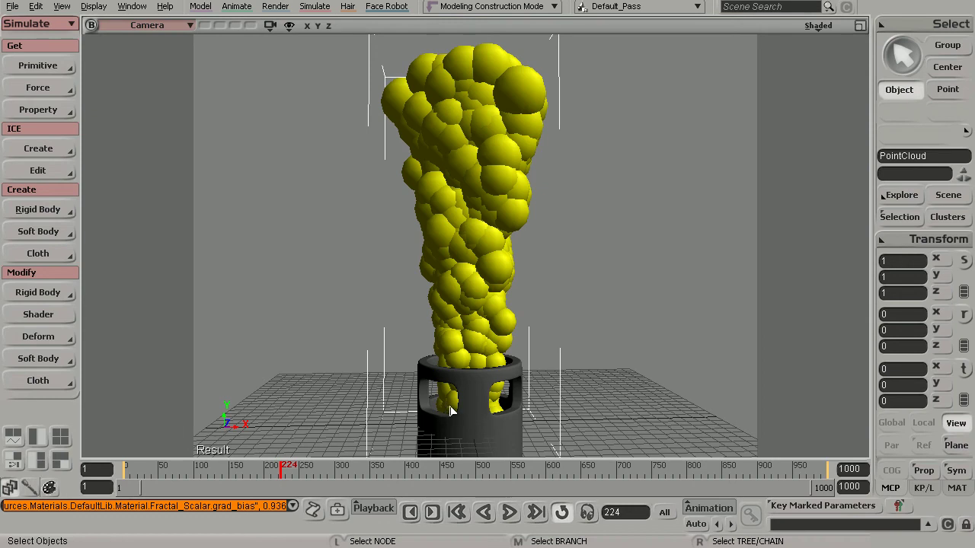
{"action": "key", "text": "q"}
{"action": "left_click_drag", "start_coordinate": [343, 38], "coordinate": [634, 452]}
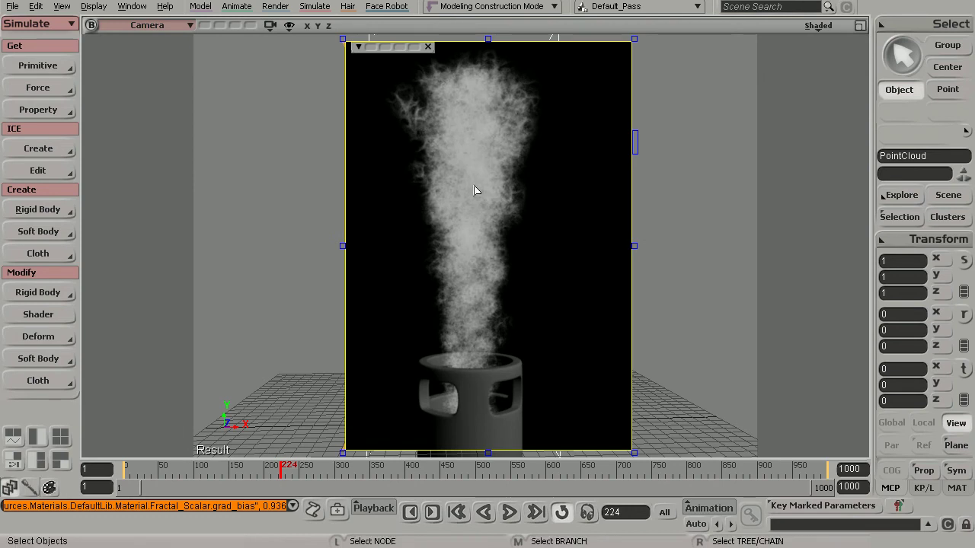
Try Coordinate Scale values of 5.689, 3.693 and 10.878 in the Fractal_Scalar texture support settings.
{"action": "key", "text": "7"}
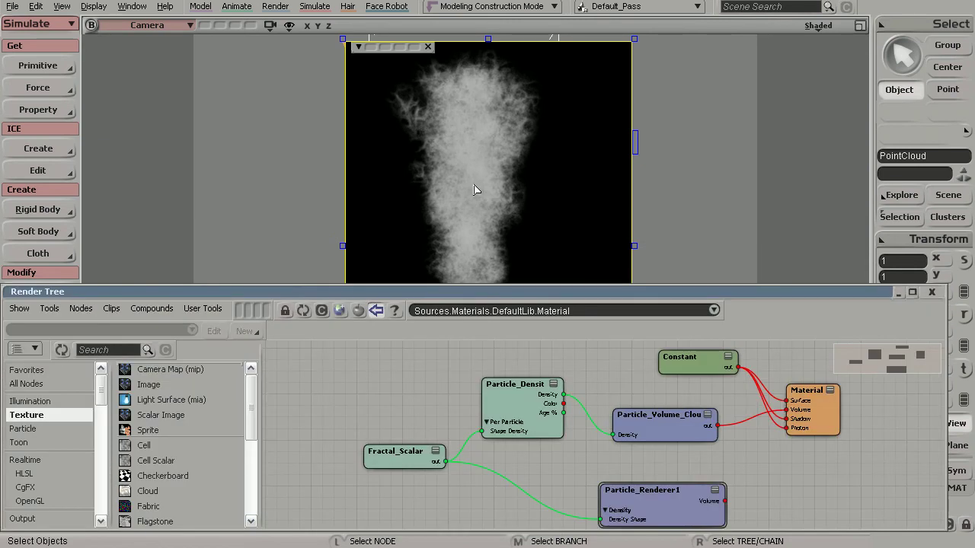
{"action": "double_click", "coordinate": [402, 457]}
{"action": "left_click", "coordinate": [930, 292]}
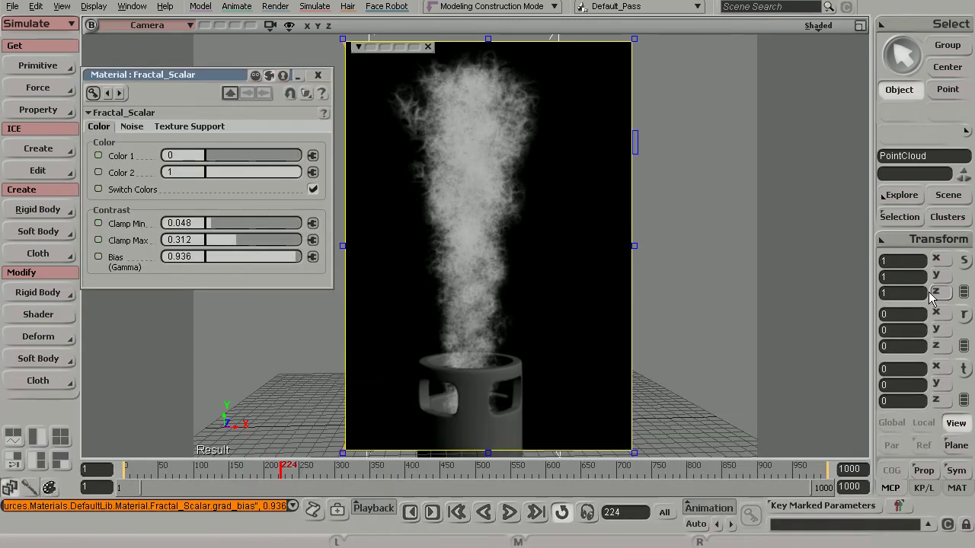
{"action": "left_click", "coordinate": [963, 261]}
{"action": "left_click", "coordinate": [189, 128]}
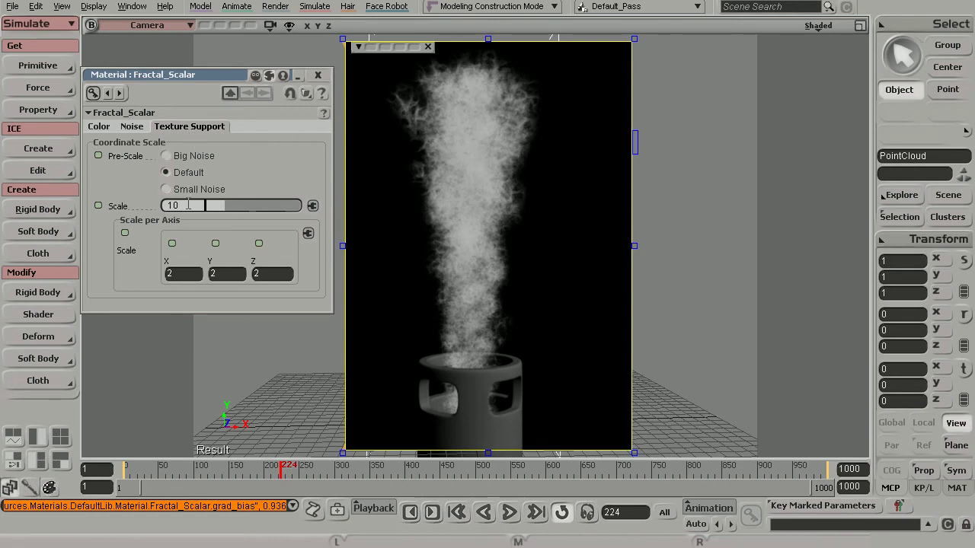
{"action": "left_click", "coordinate": [220, 206]}
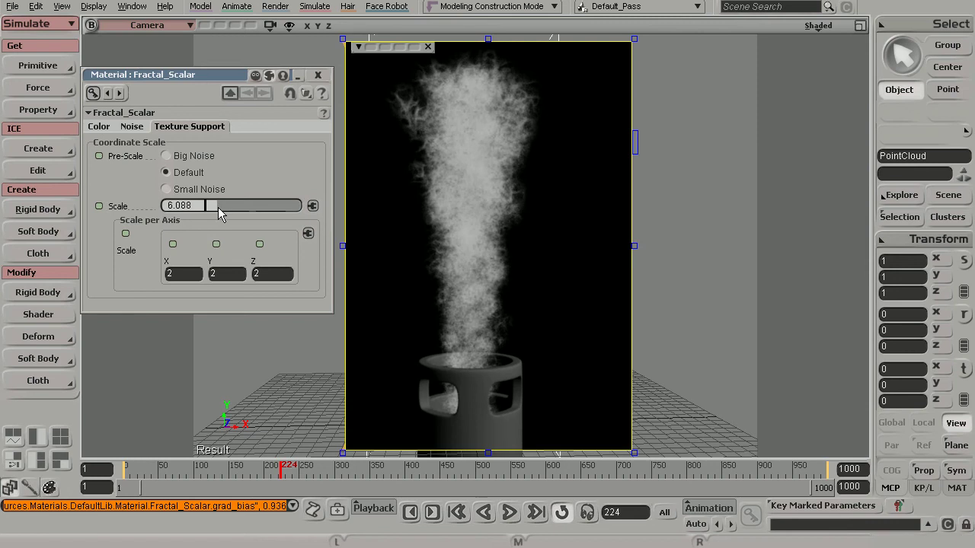
{"action": "left_click", "coordinate": [218, 207]}
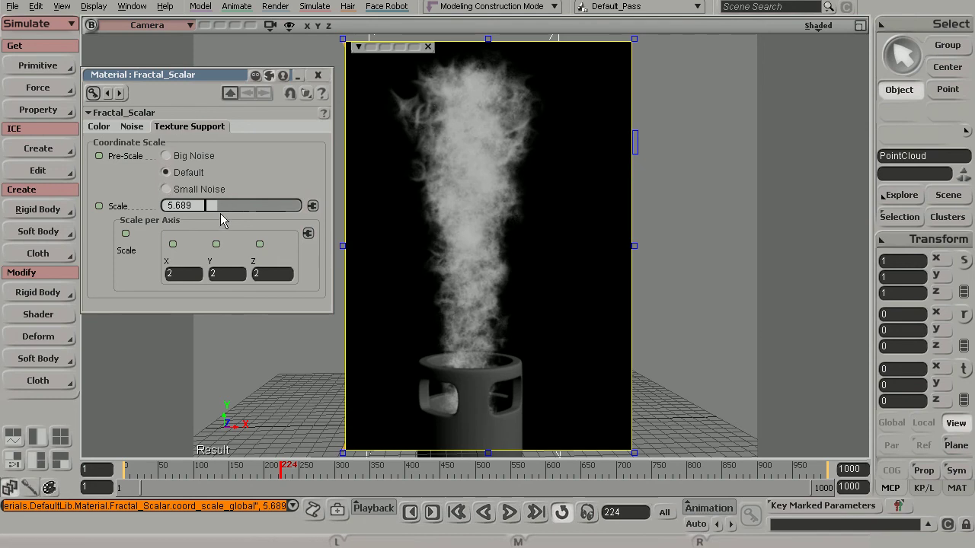
{"action": "left_click_drag", "start_coordinate": [214, 206], "coordinate": [213, 207]}
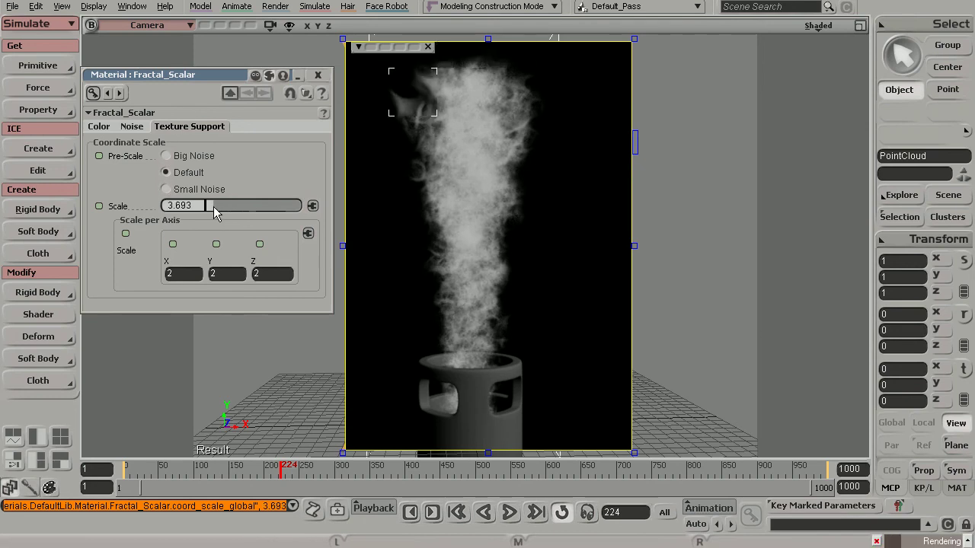
{"action": "mouse_move", "coordinate": [214, 206]}
{"action": "left_mouse_down"}
{"action": "mouse_move", "coordinate": [263, 207]}
{"action": "mouse_move", "coordinate": [255, 214]}
{"action": "mouse_move", "coordinate": [227, 206]}
{"action": "left_mouse_up"}
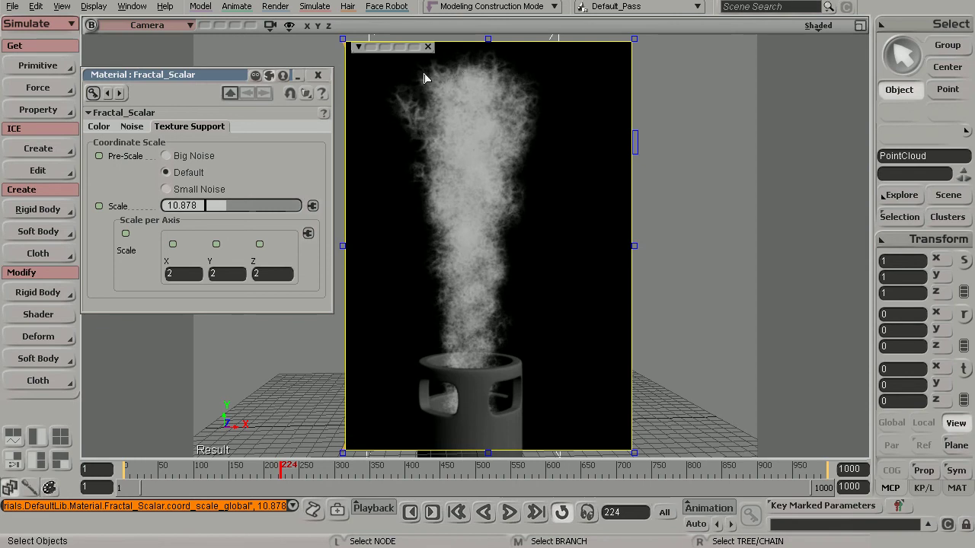
{"action": "left_click", "coordinate": [319, 76]}
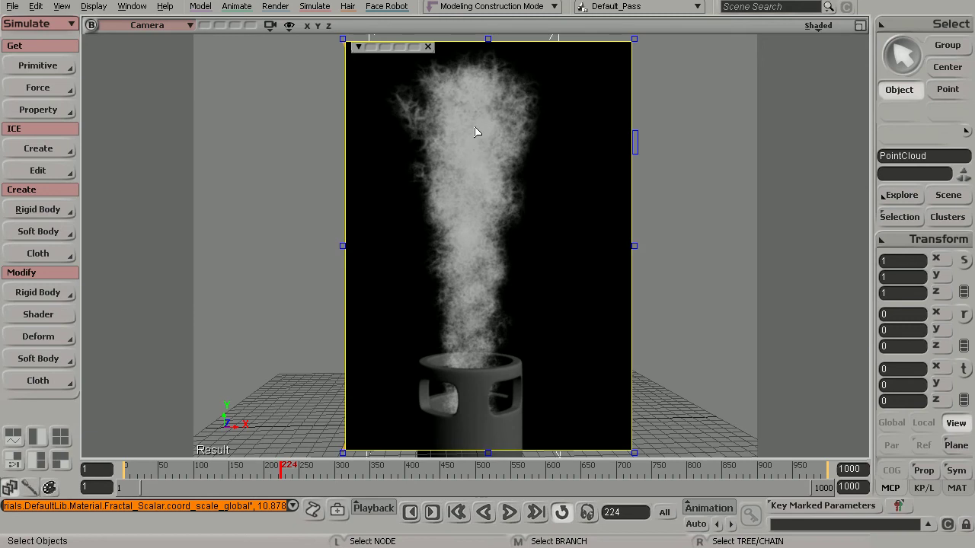
Reopen the Render Tree and bring up the texture coordinate settings of the Particle_Density node.
{"action": "key", "text": "7"}
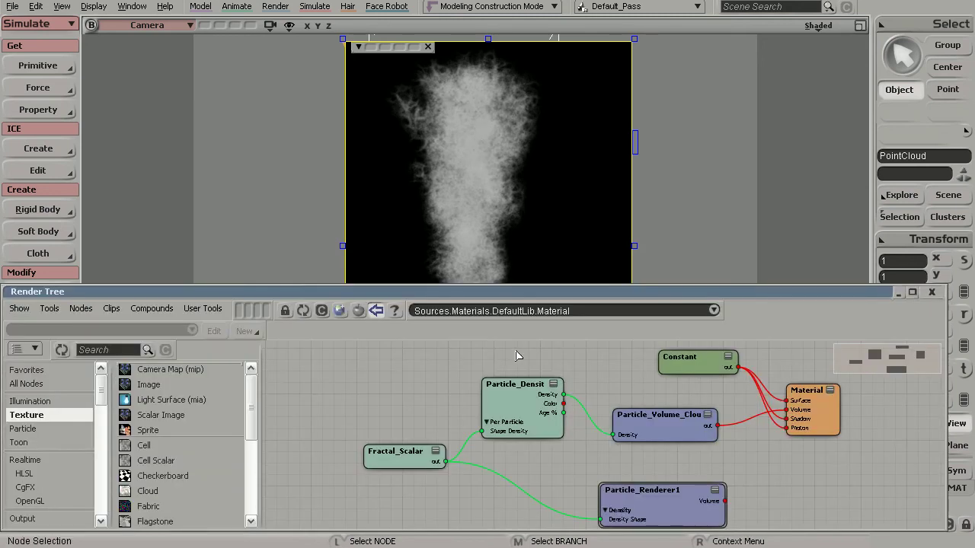
{"action": "key", "text": "z"}
{"action": "right_click_drag", "start_coordinate": [431, 396], "coordinate": [621, 428]}
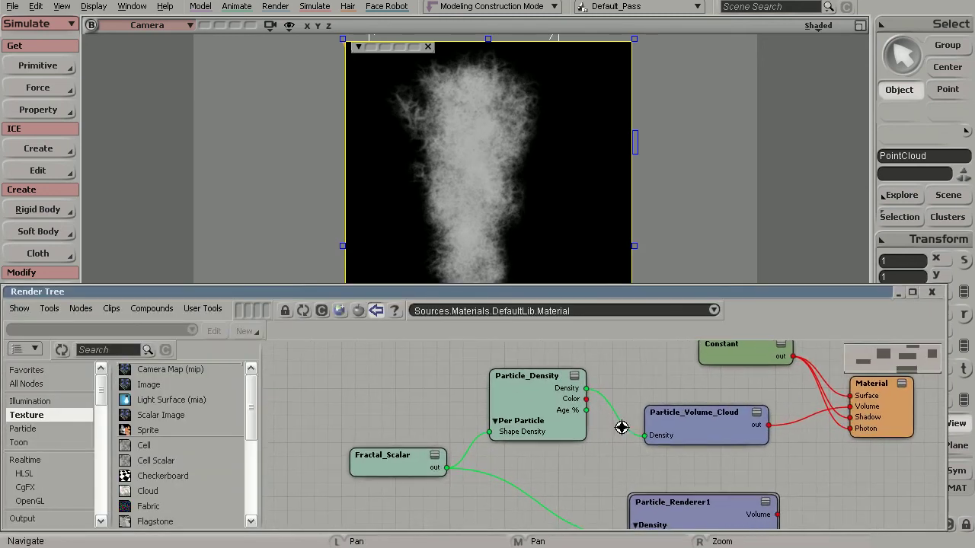
{"action": "left_click_drag", "start_coordinate": [538, 408], "coordinate": [546, 403]}
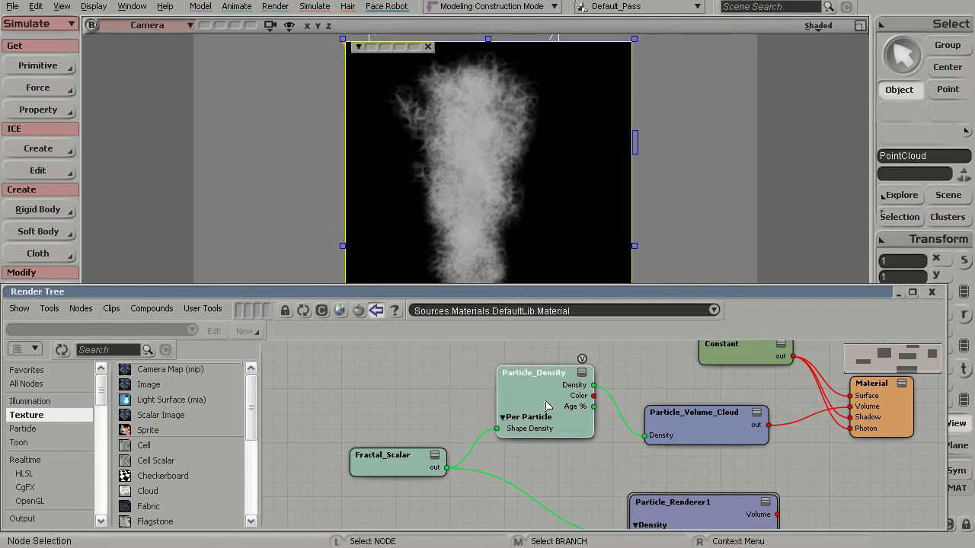
{"action": "left_click_drag", "start_coordinate": [545, 406], "coordinate": [540, 407]}
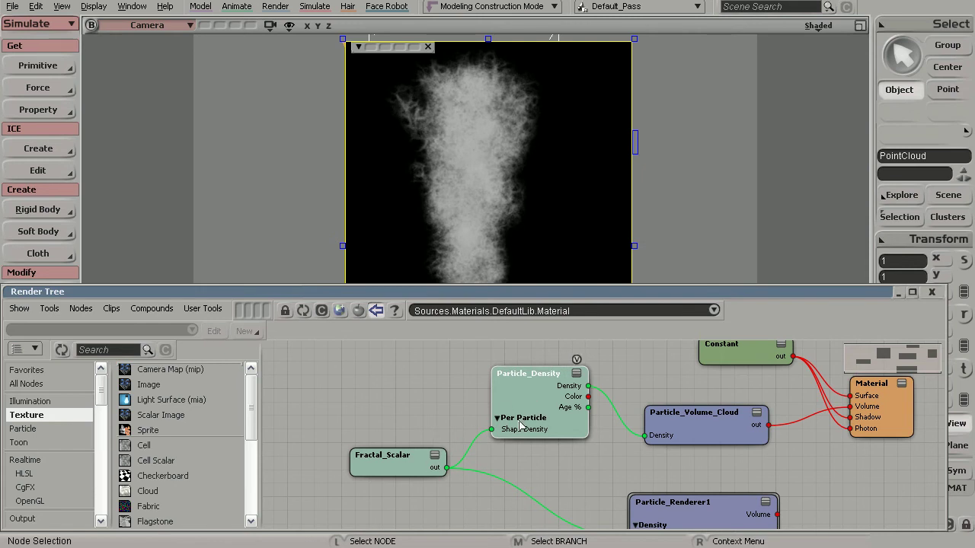
{"action": "mouse_move", "coordinate": [534, 409]}
{"action": "left_mouse_down"}
{"action": "mouse_move", "coordinate": [525, 410]}
{"action": "mouse_move", "coordinate": [530, 398]}
{"action": "left_mouse_up"}
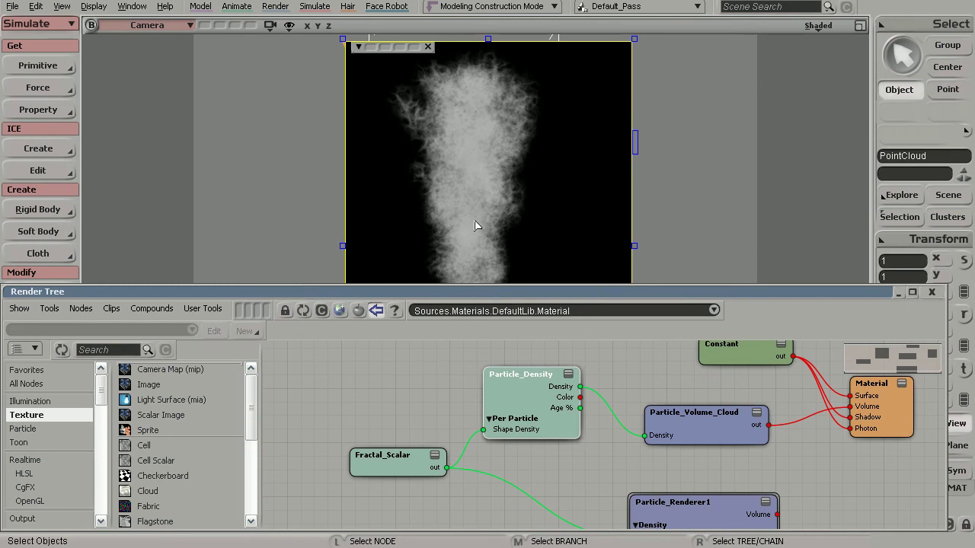
{"action": "left_click_drag", "start_coordinate": [533, 399], "coordinate": [532, 398]}
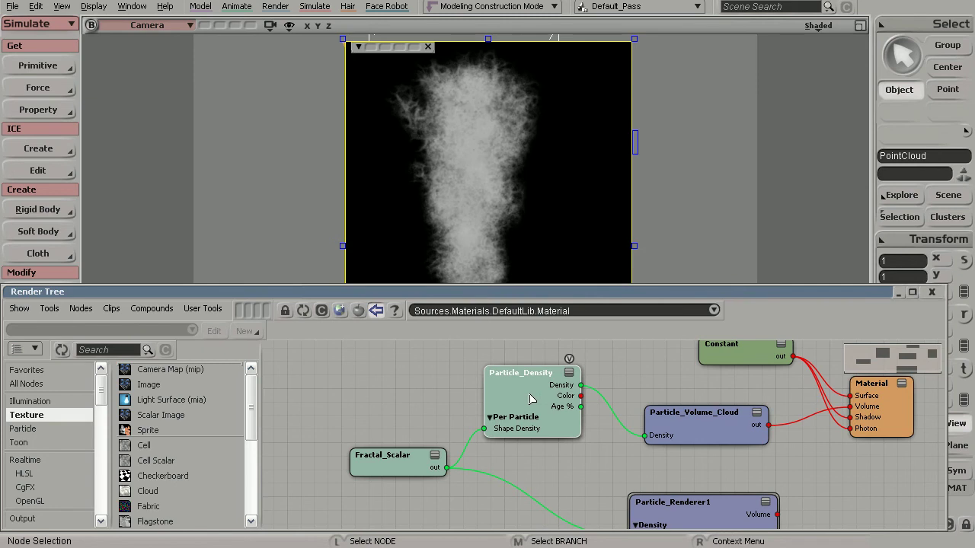
{"action": "double_click", "coordinate": [531, 399]}
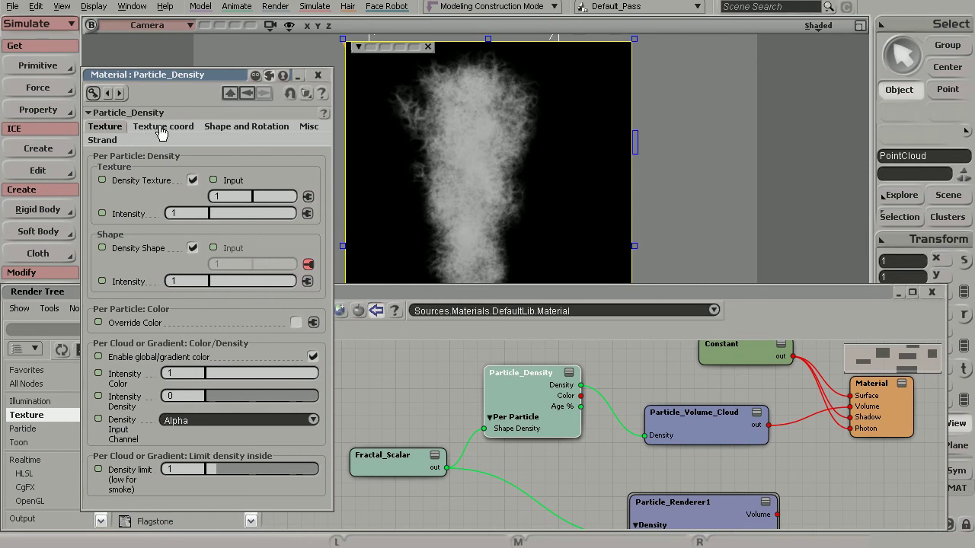
{"action": "left_click", "coordinate": [164, 133]}
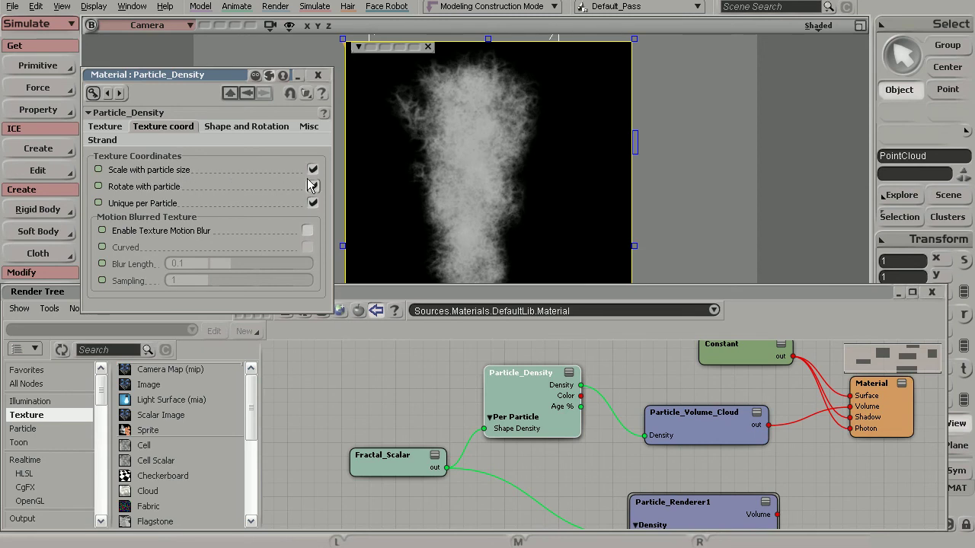
Store the current region render for comparison and turn off Scale with particle size for the particle density texture.
{"action": "double_click", "coordinate": [769, 290]}
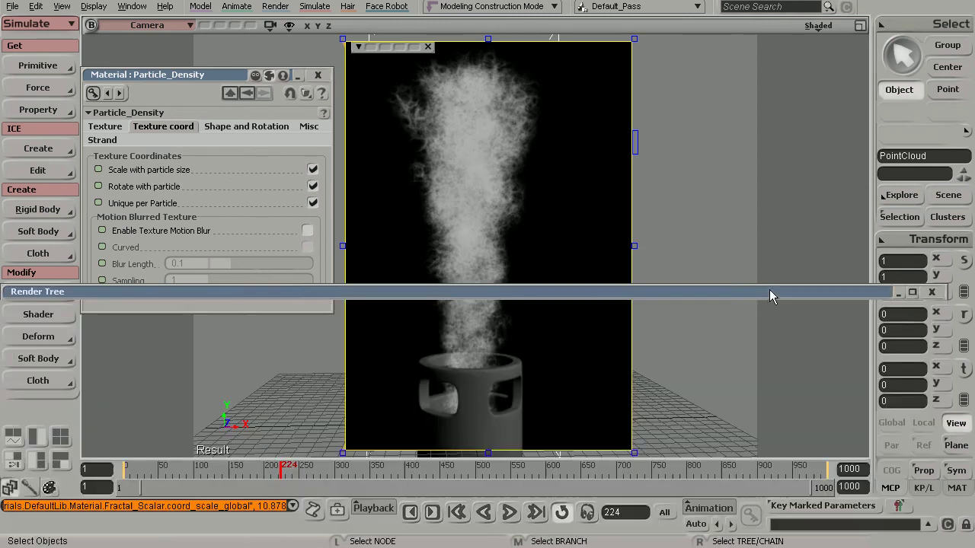
{"action": "left_click_drag", "start_coordinate": [767, 284], "coordinate": [765, 28]}
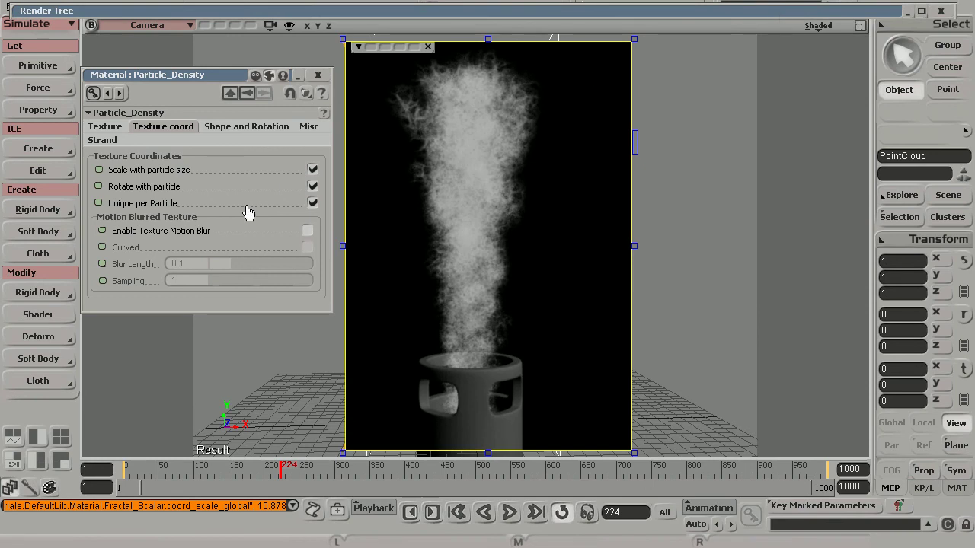
{"action": "left_click", "coordinate": [369, 49]}
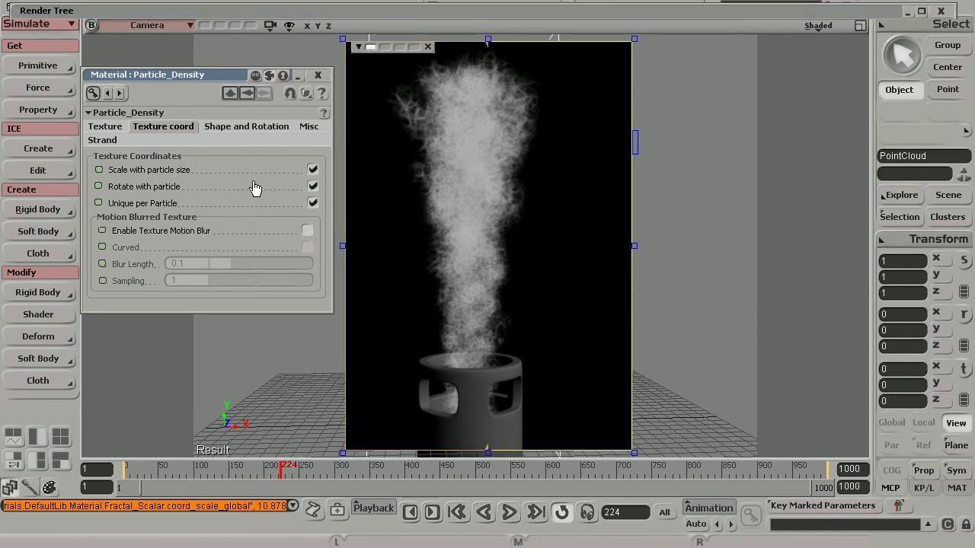
{"action": "left_click", "coordinate": [312, 170]}
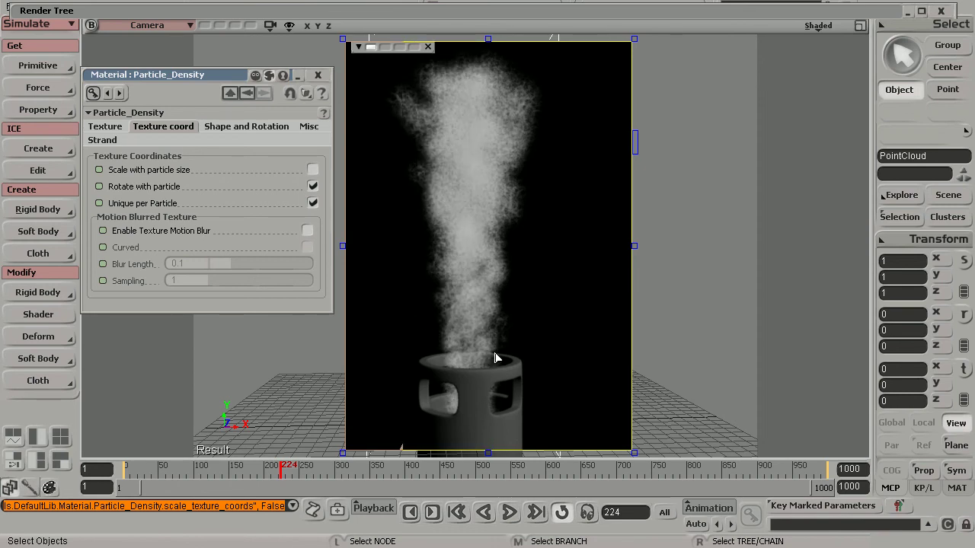
Go to the connected Fractal_Scalar and reduce its Coordinate Scale to 6.487, finally to 4.491.
{"action": "left_click", "coordinate": [245, 92]}
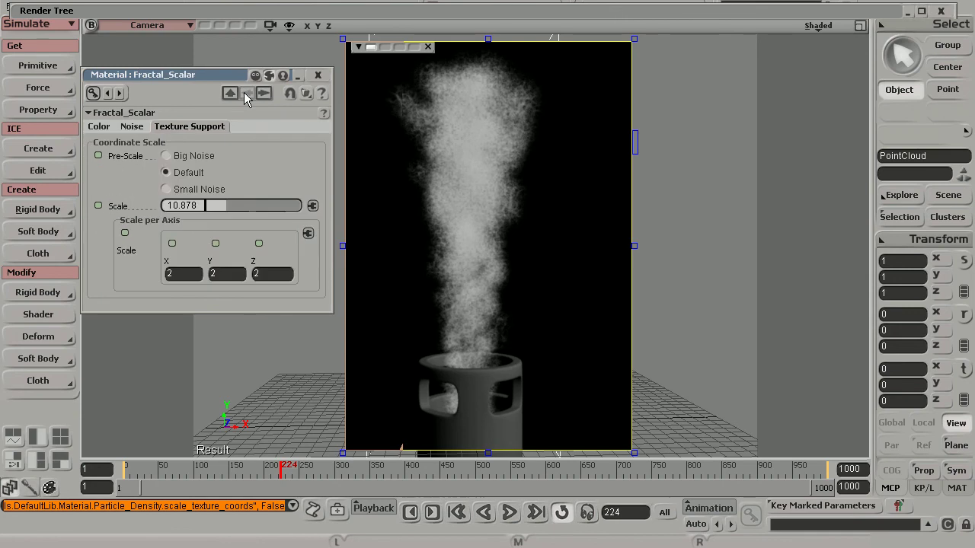
{"action": "left_click_drag", "start_coordinate": [232, 206], "coordinate": [219, 206]}
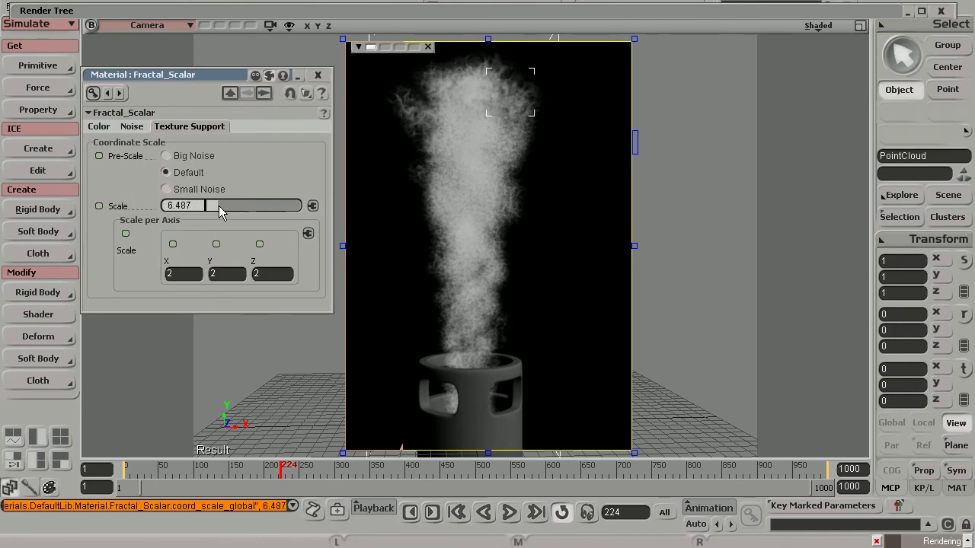
{"action": "left_click", "coordinate": [202, 205]}
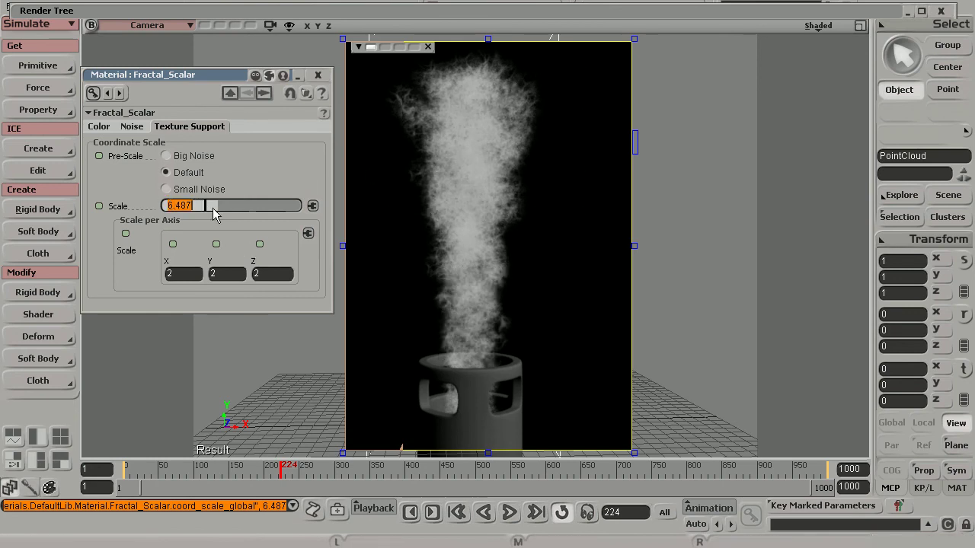
{"action": "type", "text": "4.491"}
{"action": "key", "text": "Return"}
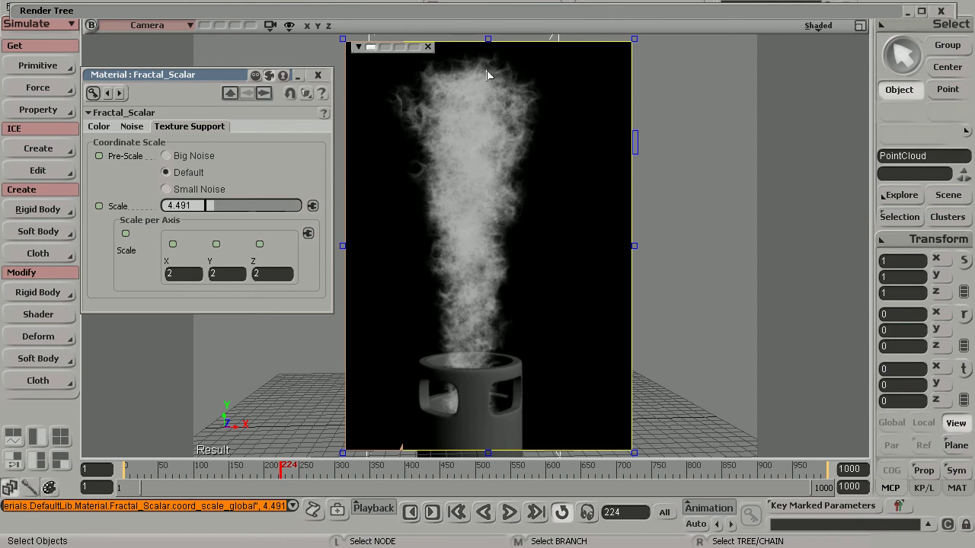
Expand the Render Tree and examine the density, particle color, volume color and volume rendering settings of Particle_Renderer1.
{"action": "double_click", "coordinate": [464, 12]}
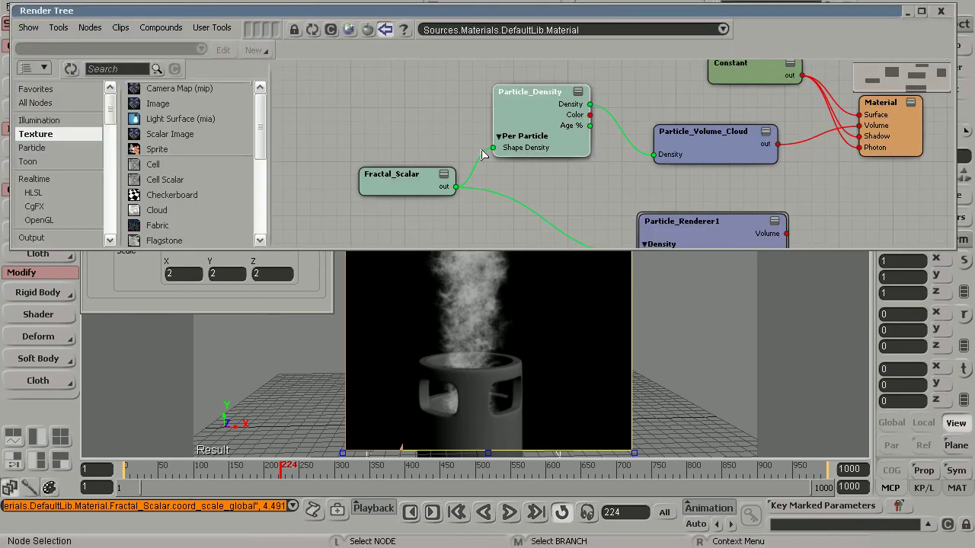
{"action": "middle_click_drag", "start_coordinate": [447, 115], "coordinate": [416, 92]}
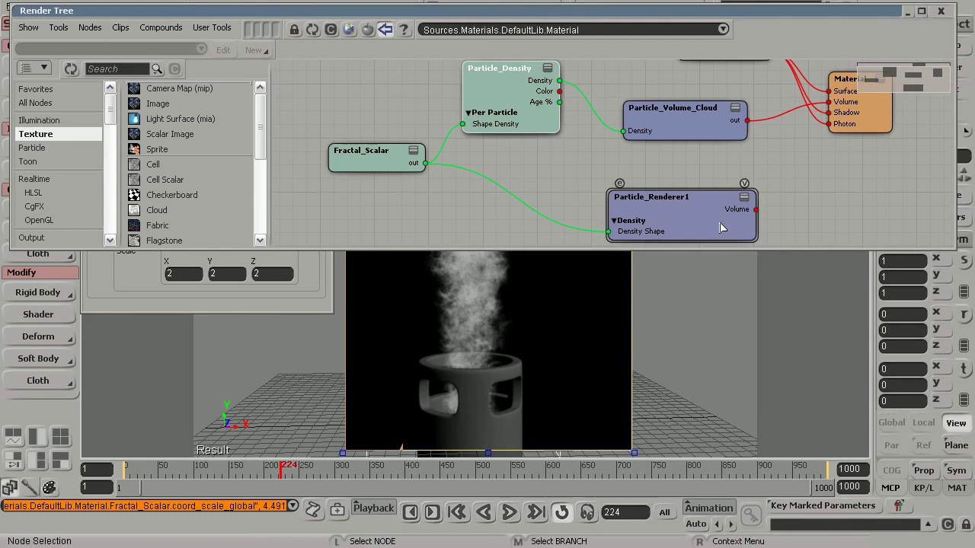
{"action": "left_click_drag", "start_coordinate": [680, 208], "coordinate": [682, 209]}
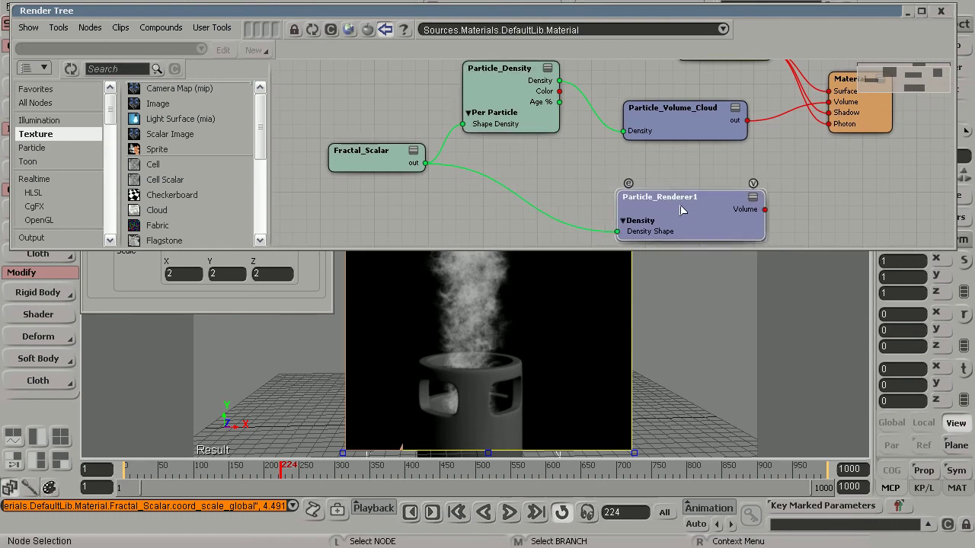
{"action": "double_click", "coordinate": [674, 218]}
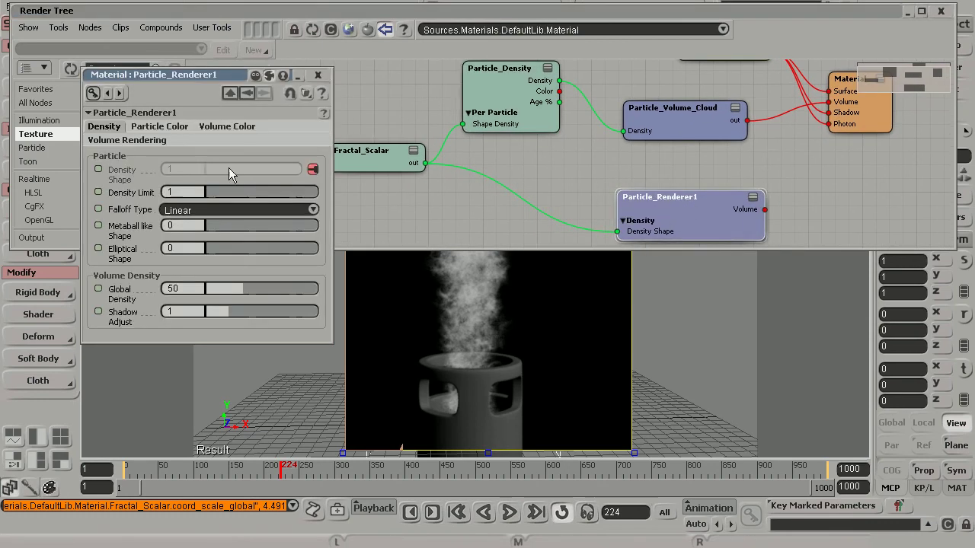
{"action": "left_click", "coordinate": [141, 130]}
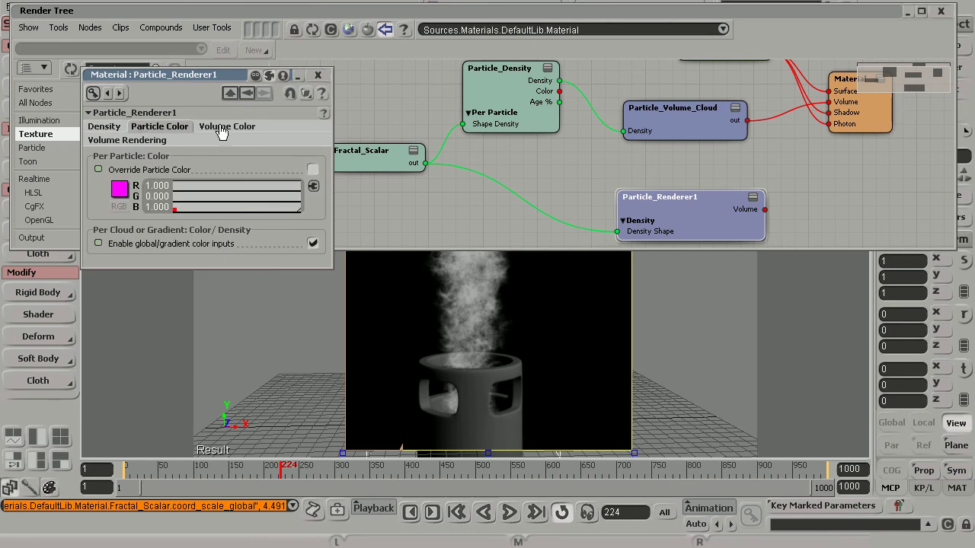
{"action": "left_click", "coordinate": [222, 128]}
{"action": "left_click", "coordinate": [128, 141]}
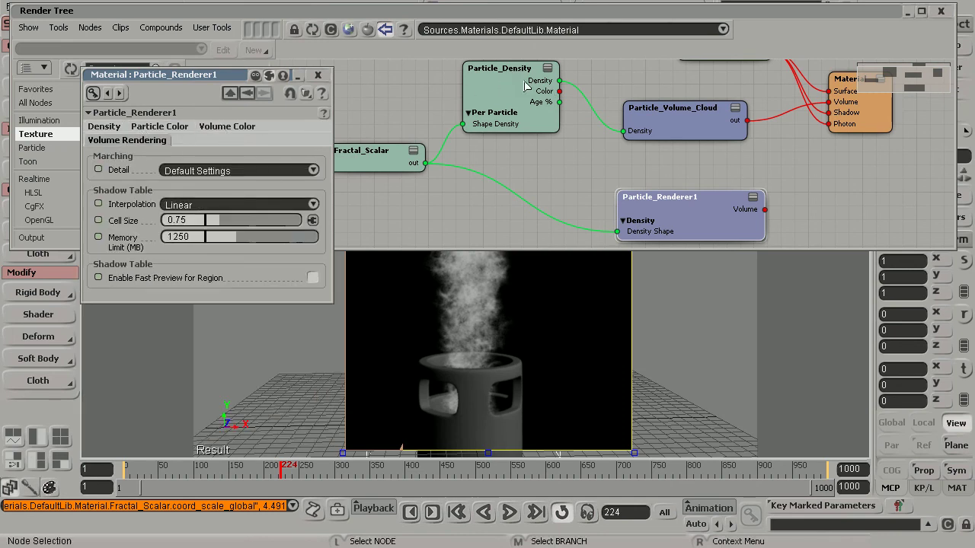
Look inside the Particle_Renderer1 compound and inspect the texture coordinate settings of its internal Particle_Density1 node.
{"action": "left_click", "coordinate": [628, 185]}
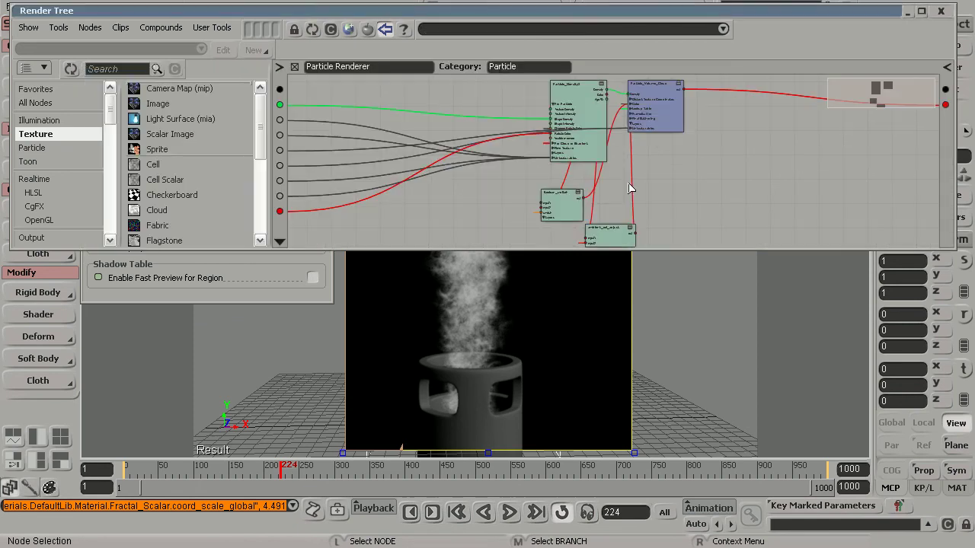
{"action": "right_click_drag", "start_coordinate": [541, 156], "coordinate": [800, 228]}
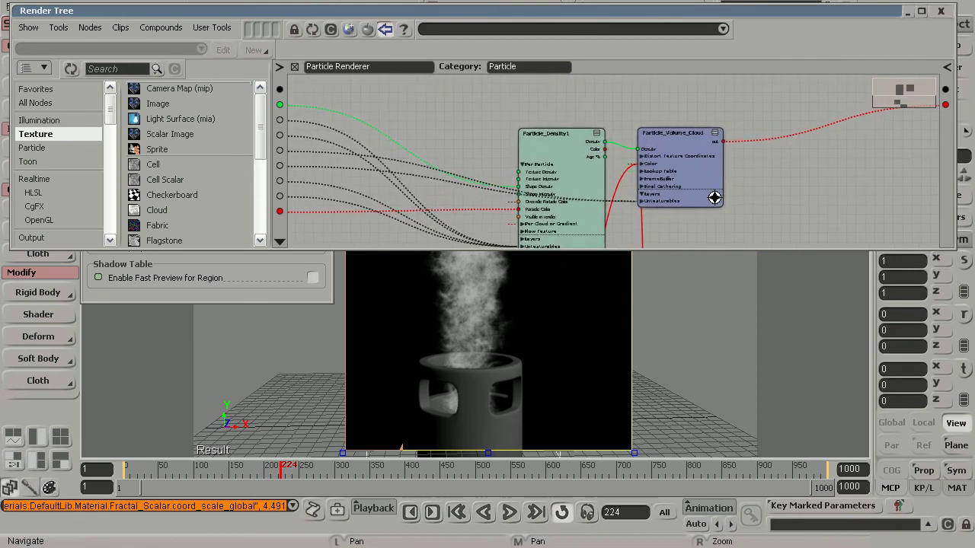
{"action": "double_click", "coordinate": [565, 131]}
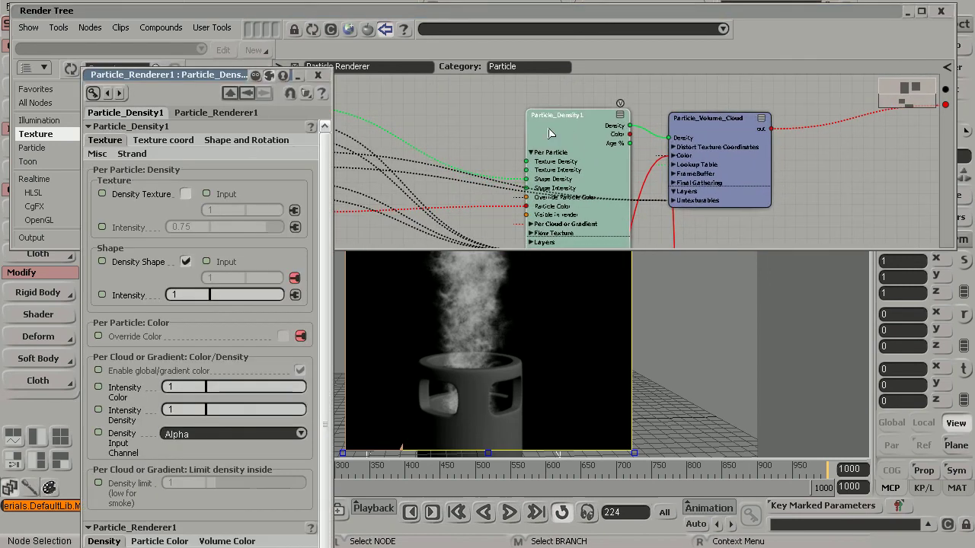
{"action": "left_click", "coordinate": [166, 144]}
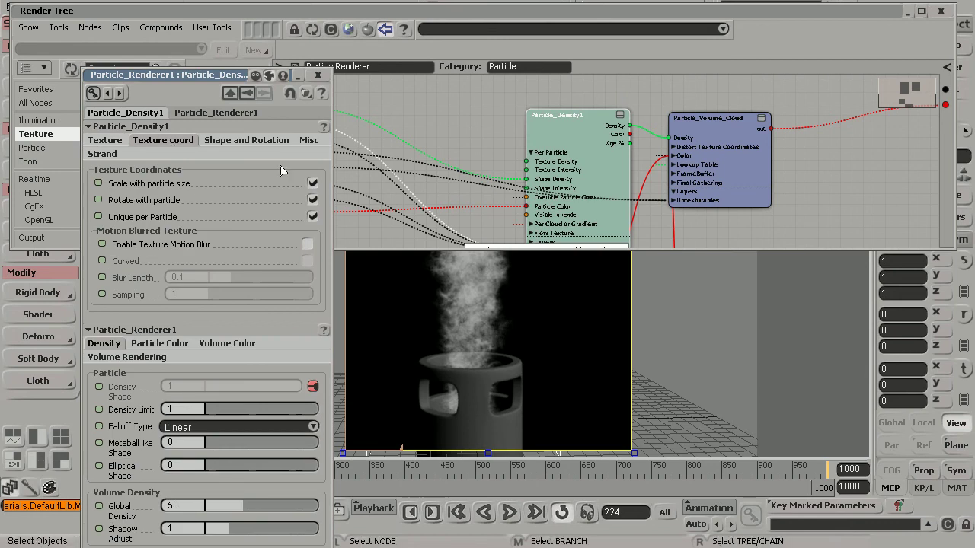
{"action": "left_click", "coordinate": [317, 75]}
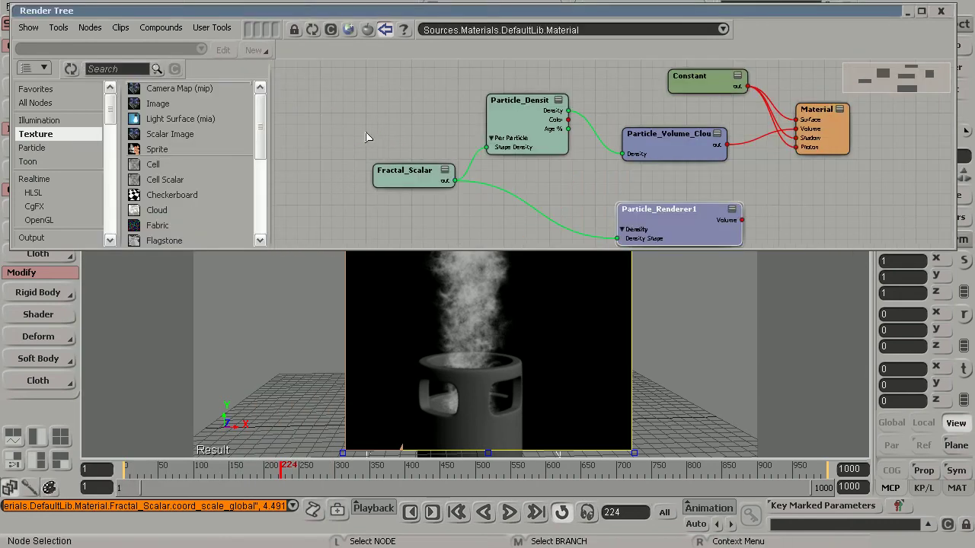
Add a Particle Shaper node from the Particle shaders to the empty area above Fractal_Scalar.
{"action": "left_click_drag", "start_coordinate": [262, 126], "coordinate": [263, 141]}
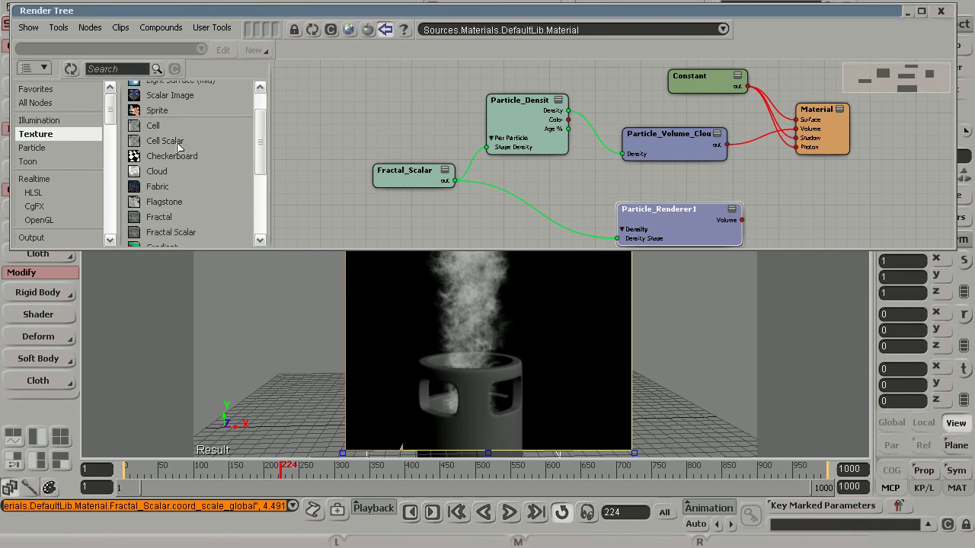
{"action": "left_click_drag", "start_coordinate": [266, 155], "coordinate": [265, 164]}
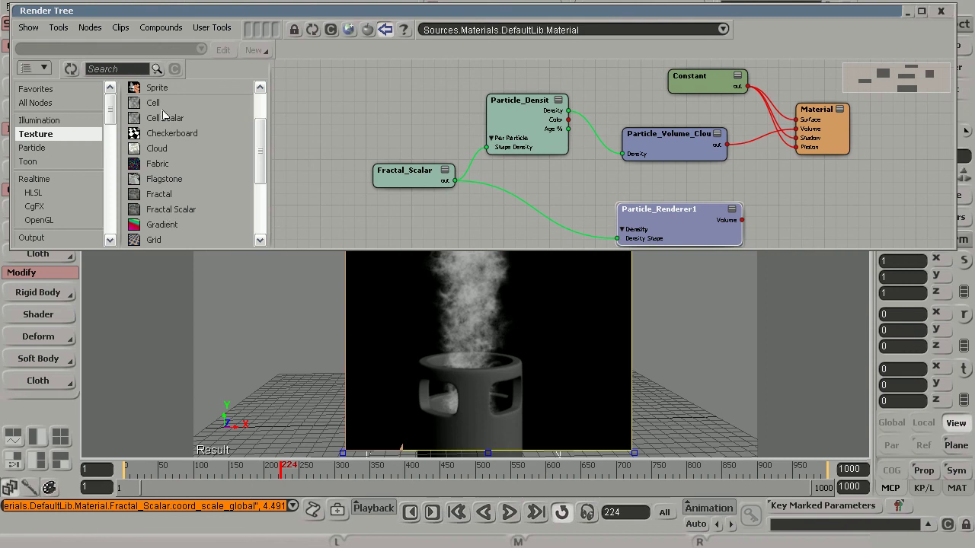
{"action": "left_click", "coordinate": [34, 148]}
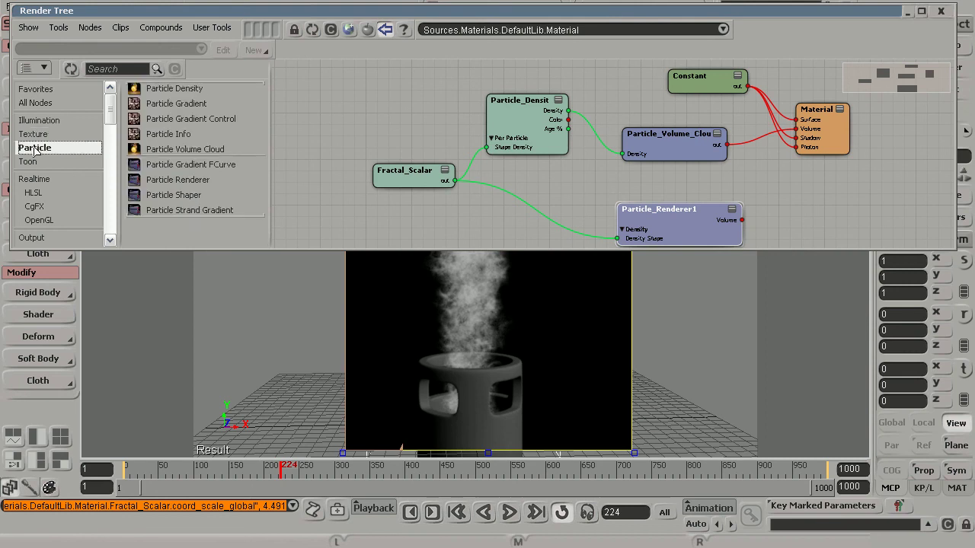
{"action": "left_click", "coordinate": [175, 197]}
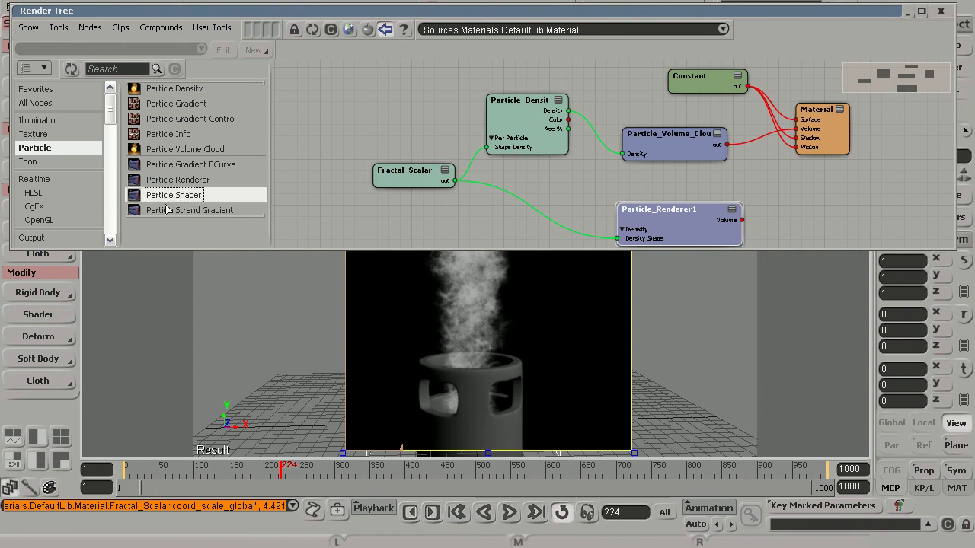
{"action": "left_click_drag", "start_coordinate": [167, 199], "coordinate": [339, 104]}
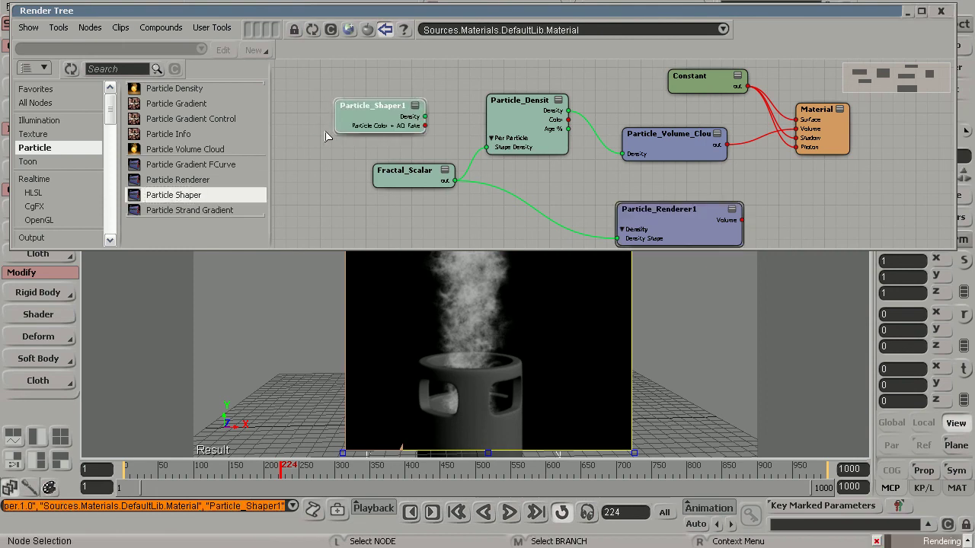
Look inside the Particle Shaper compound and examine how its Irregular, Cell and Fractal textures feed the Multi_Math node.
{"action": "left_click", "coordinate": [345, 95]}
{"action": "right_click_drag", "start_coordinate": [347, 108], "coordinate": [463, 169]}
{"action": "left_click_drag", "start_coordinate": [463, 169], "coordinate": [538, 200]}
{"action": "left_click_drag", "start_coordinate": [526, 156], "coordinate": [498, 133]}
{"action": "scroll", "coordinate": [501, 135], "scroll_direction": "down", "scroll_amount": 5}
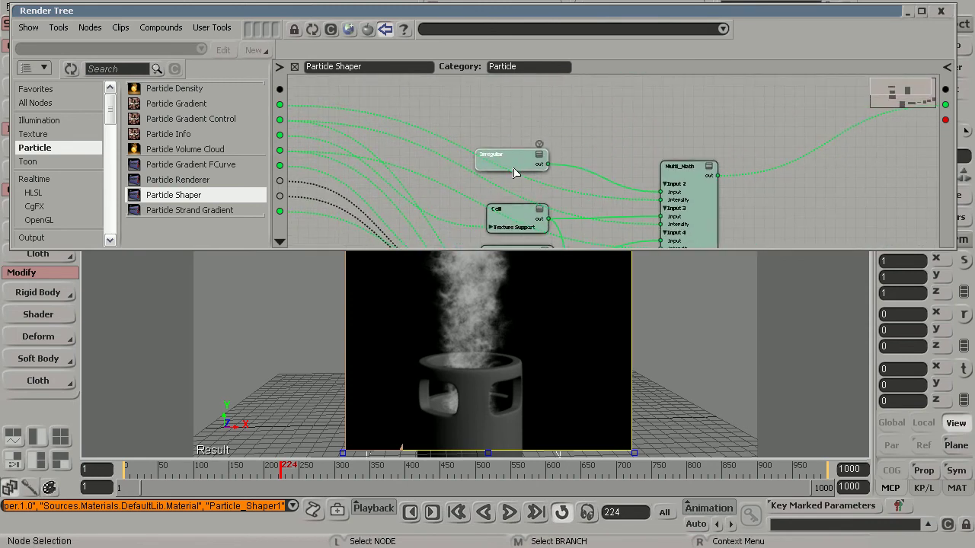
{"action": "scroll", "coordinate": [507, 136], "scroll_direction": "up", "scroll_amount": 1}
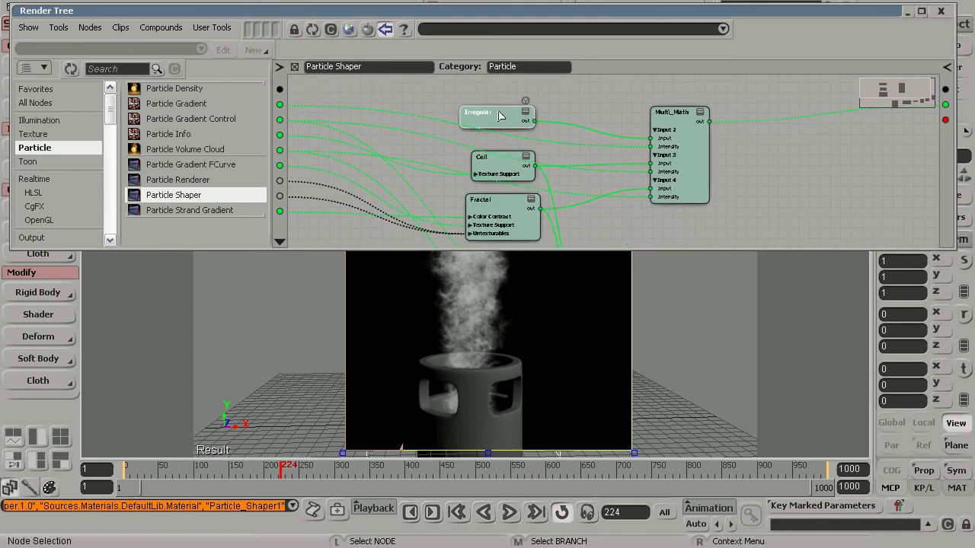
{"action": "left_click_drag", "start_coordinate": [693, 152], "coordinate": [695, 163]}
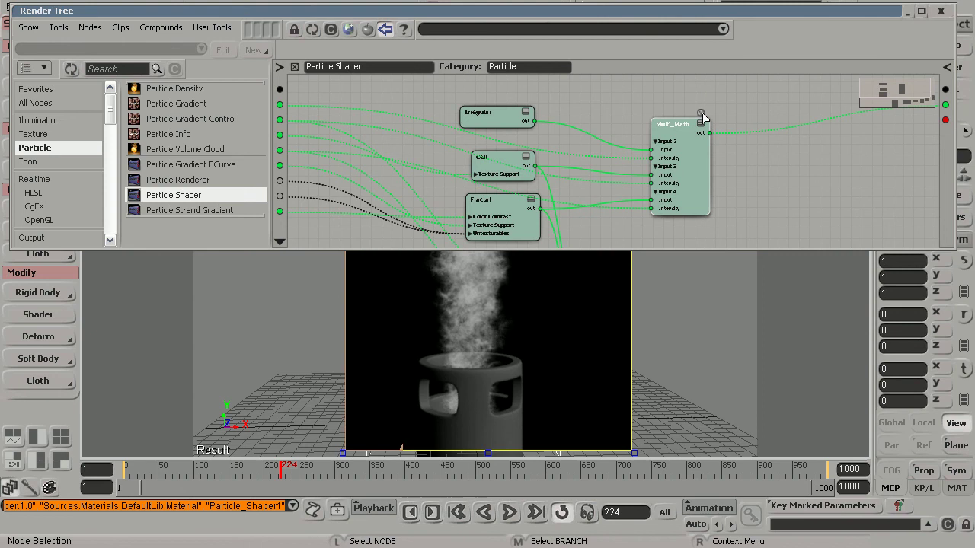
{"action": "scroll", "coordinate": [674, 159], "scroll_direction": "up", "scroll_amount": 2}
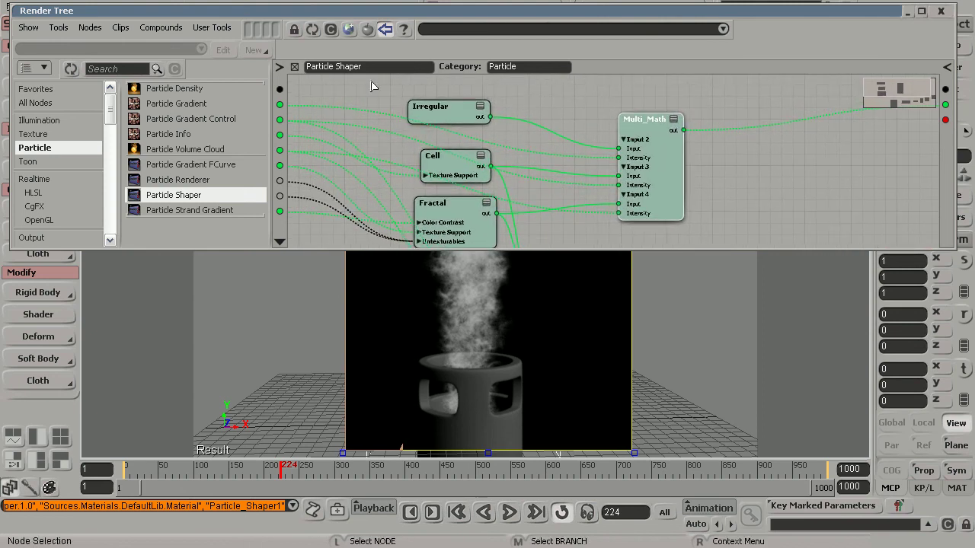
{"action": "left_click", "coordinate": [294, 66]}
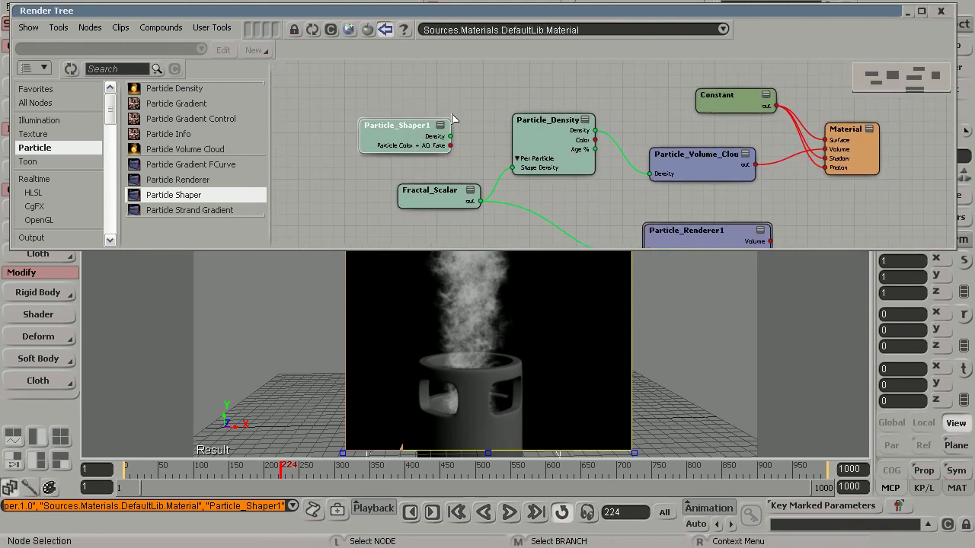
Preview the texture of the Particle_Shaper1 node and close the preview.
{"action": "left_click", "coordinate": [442, 116]}
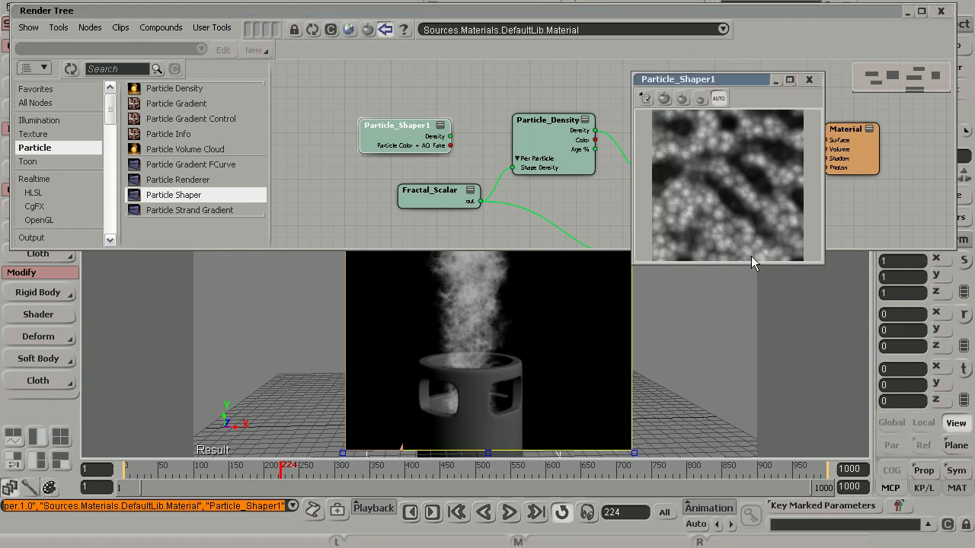
{"action": "left_click_drag", "start_coordinate": [712, 79], "coordinate": [760, 213]}
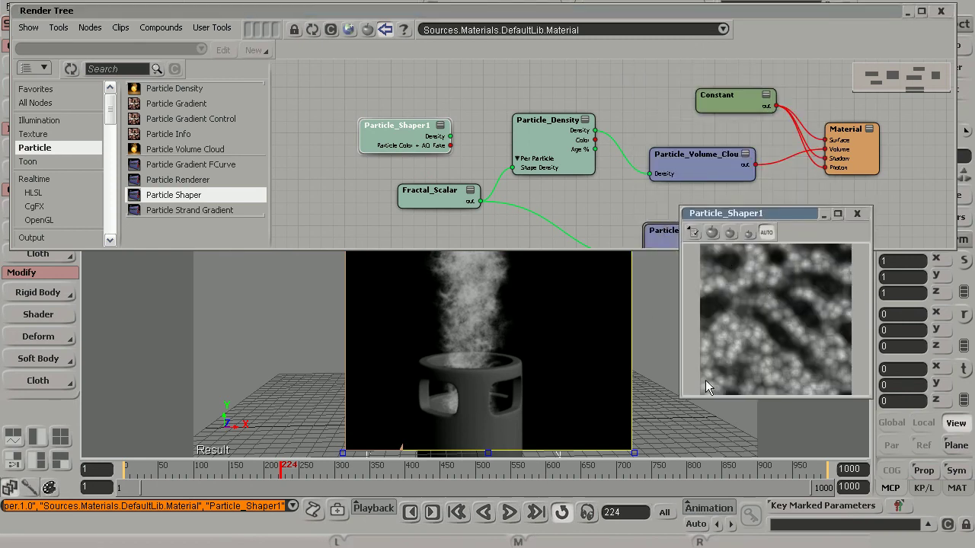
{"action": "left_click", "coordinate": [856, 213]}
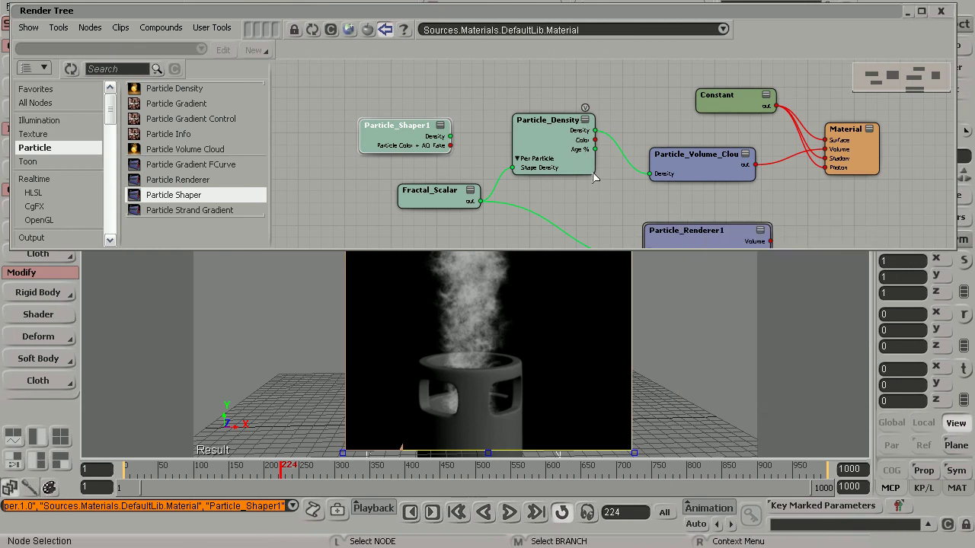
Rearrange the render tree nodes slightly, leaving more space between Particle_Shaper1 and Fractal_Scalar.
{"action": "left_click_drag", "start_coordinate": [692, 171], "coordinate": [697, 171]}
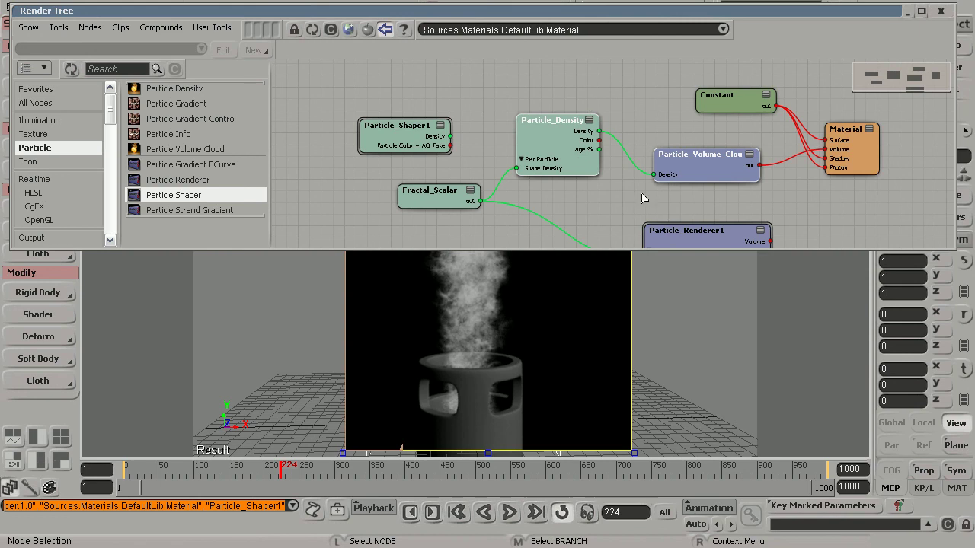
{"action": "left_click_drag", "start_coordinate": [686, 233], "coordinate": [688, 227]}
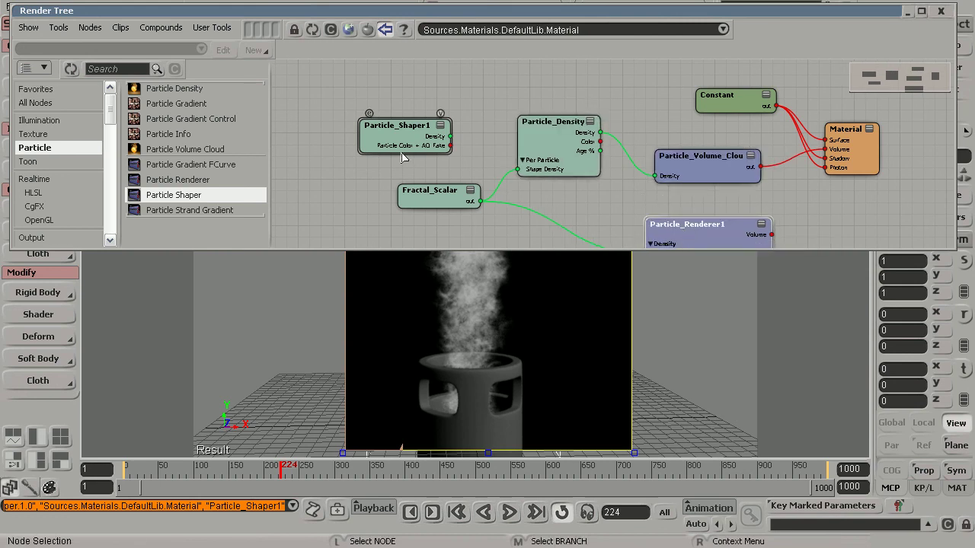
{"action": "left_click_drag", "start_coordinate": [401, 144], "coordinate": [406, 140]}
{"action": "left_click_drag", "start_coordinate": [429, 203], "coordinate": [427, 218]}
{"action": "left_click_drag", "start_coordinate": [413, 137], "coordinate": [411, 147]}
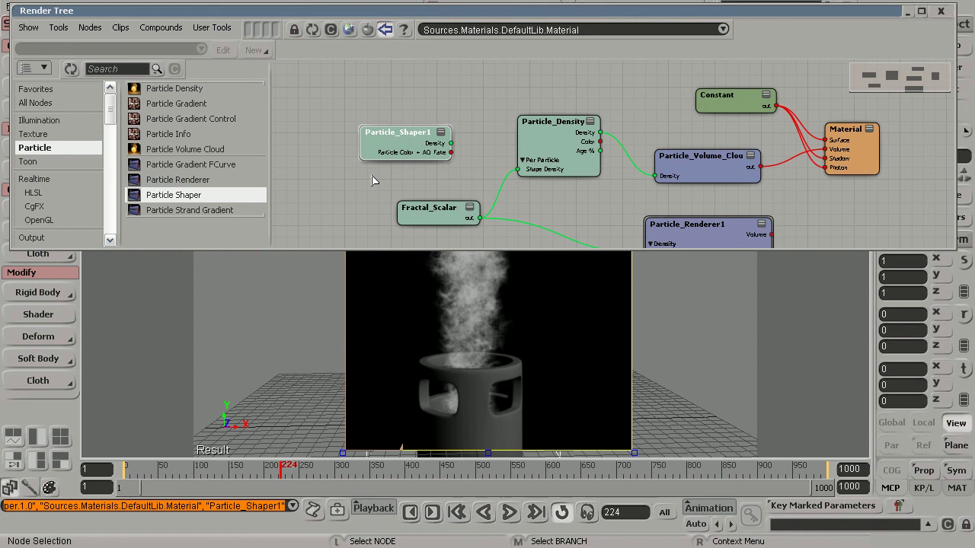
Connect the Density output of Particle_Shaper1 to the Shape Density input of Particle_Density in place of Fractal_Scalar.
{"action": "scroll", "coordinate": [373, 180], "scroll_direction": "up", "scroll_amount": 5}
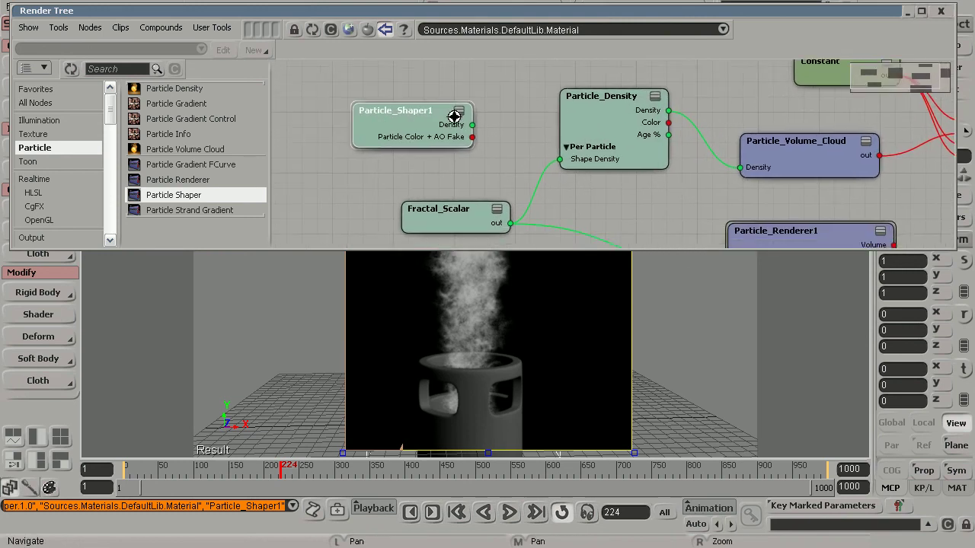
{"action": "left_click", "coordinate": [464, 229]}
{"action": "left_click_drag", "start_coordinate": [478, 138], "coordinate": [608, 141]}
{"action": "left_click", "coordinate": [649, 98]}
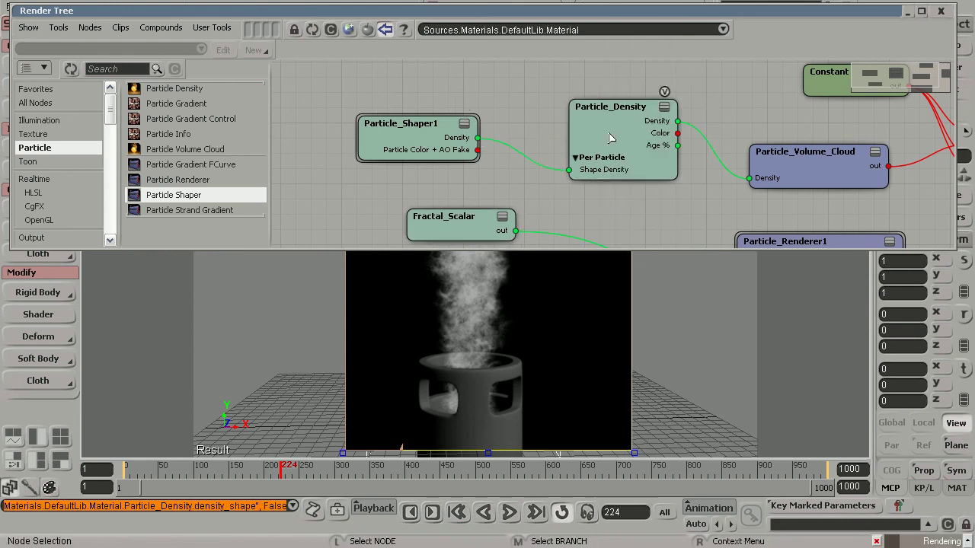
Collapse the Render Tree to check the complete smoke render with the new shaper, and expand it again.
{"action": "middle_click_drag", "start_coordinate": [611, 195], "coordinate": [570, 110]}
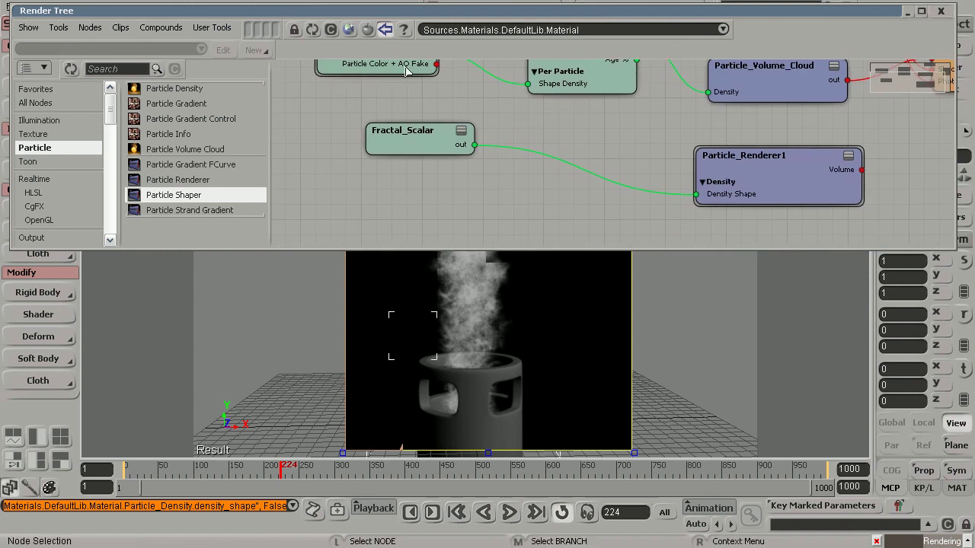
{"action": "left_click_drag", "start_coordinate": [742, 196], "coordinate": [748, 196]}
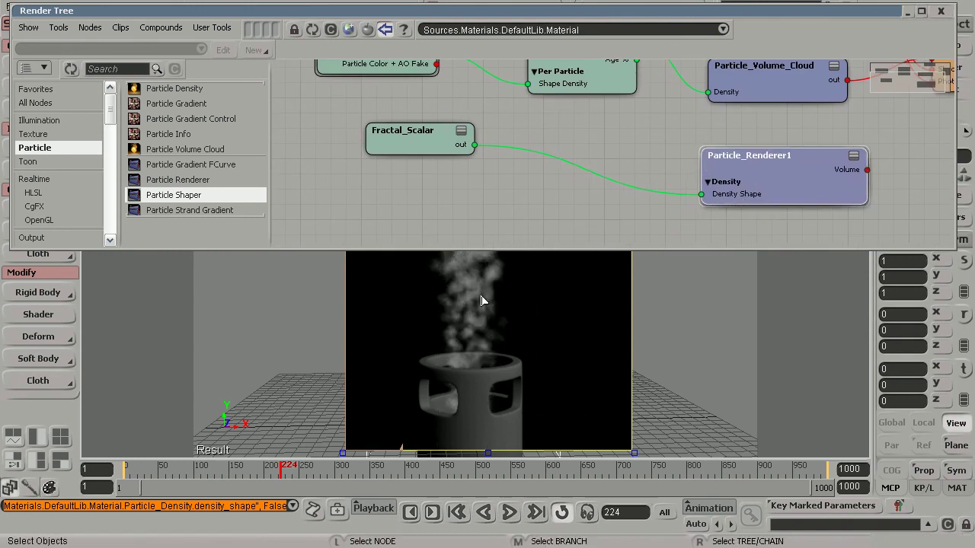
{"action": "double_click", "coordinate": [486, 11]}
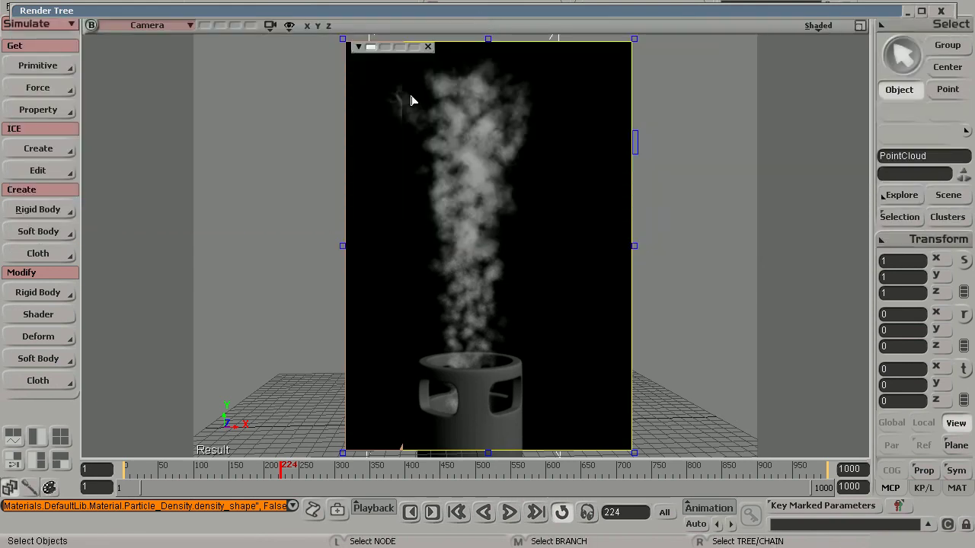
{"action": "double_click", "coordinate": [484, 10]}
Open the Particle_Shaper1 settings and collapse the Render Tree to uncover the render region.
{"action": "double_click", "coordinate": [402, 72]}
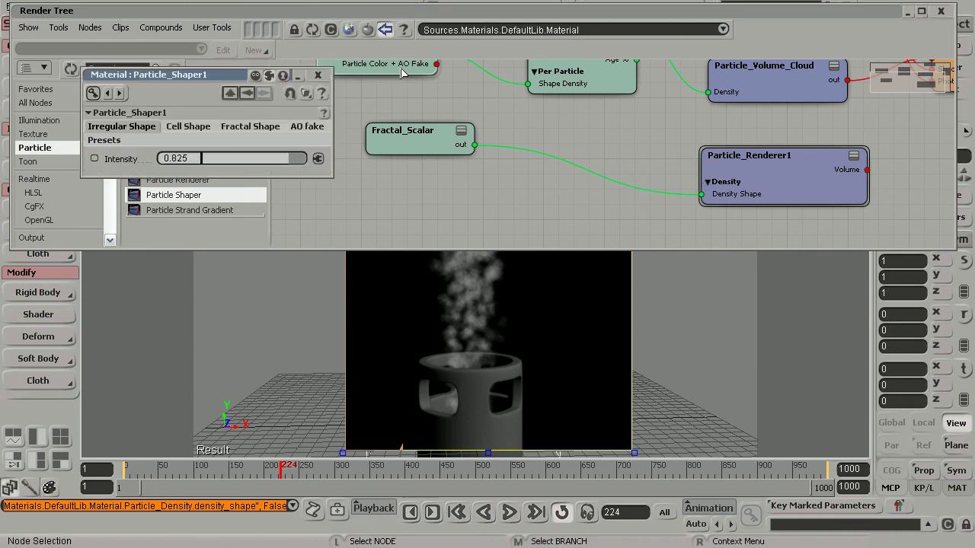
{"action": "double_click", "coordinate": [470, 10]}
{"action": "left_click_drag", "start_coordinate": [187, 79], "coordinate": [187, 85]}
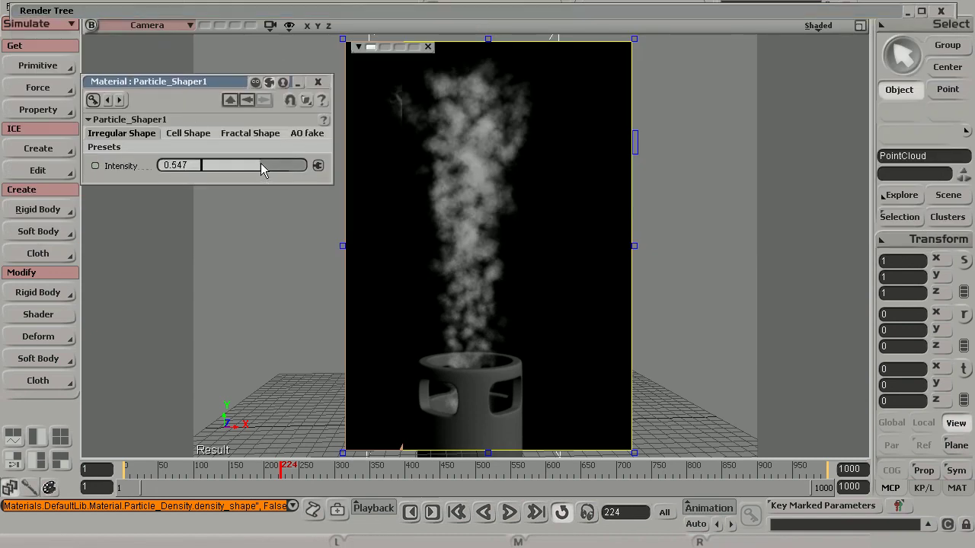
Try Particle_Shaper1 with an Irregular Shape intensity of 0.27, a Cell Shape texture scale of 6.723 and a Fractal Shape intensity of 0.304.
{"action": "left_click", "coordinate": [235, 163]}
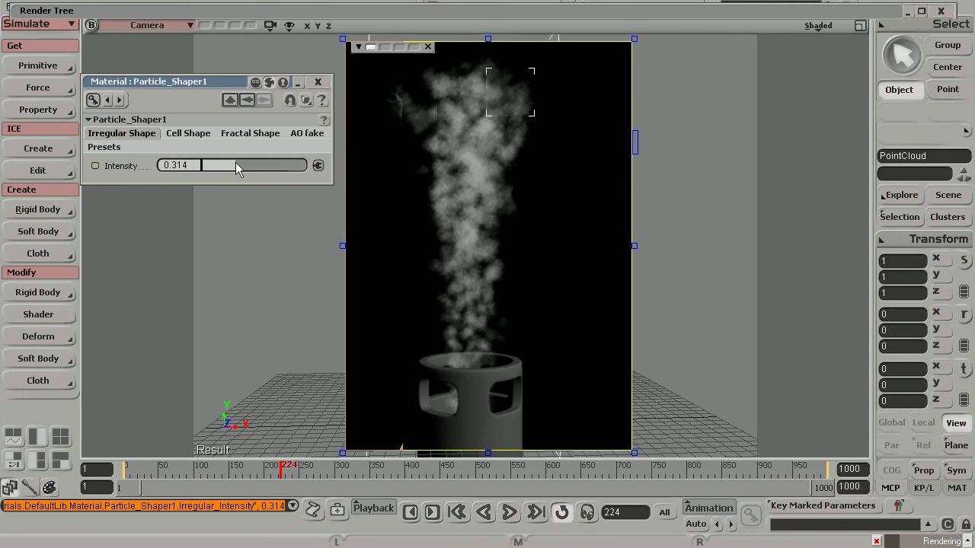
{"action": "left_click_drag", "start_coordinate": [235, 165], "coordinate": [231, 168]}
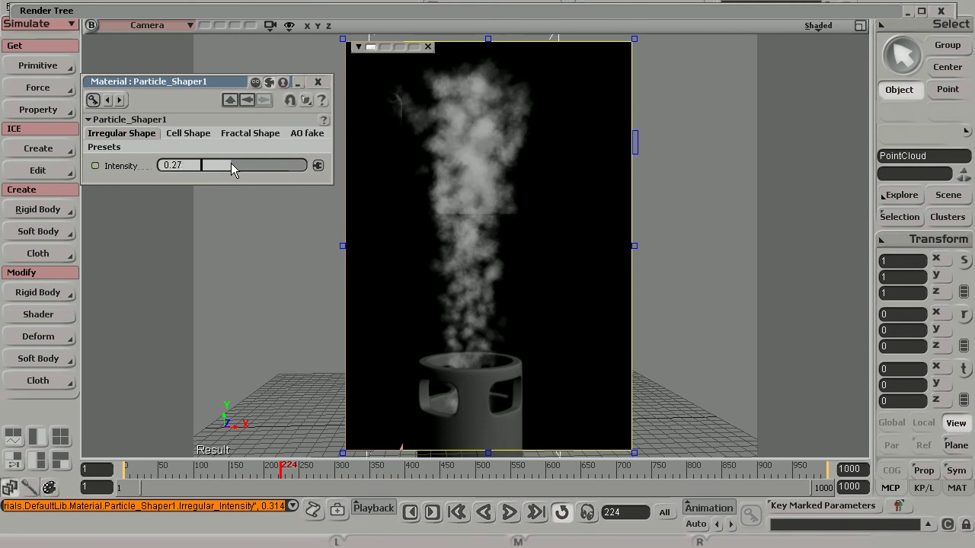
{"action": "left_click", "coordinate": [188, 134]}
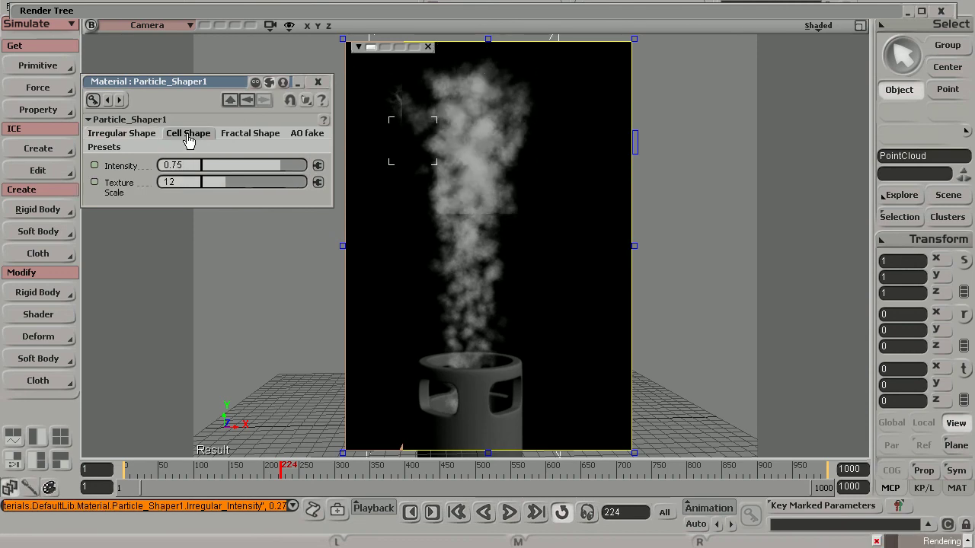
{"action": "left_click", "coordinate": [217, 182]}
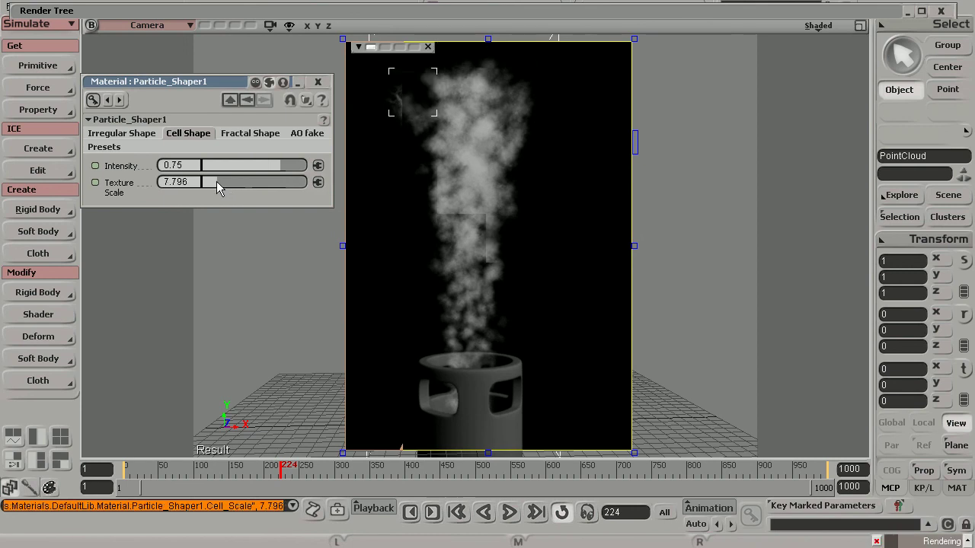
{"action": "left_click_drag", "start_coordinate": [216, 181], "coordinate": [215, 182]}
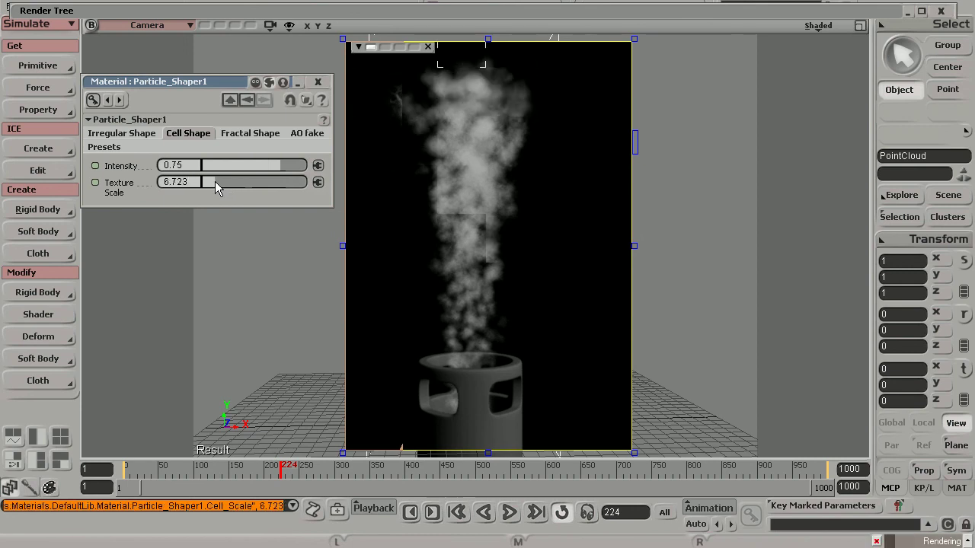
{"action": "left_click", "coordinate": [250, 133]}
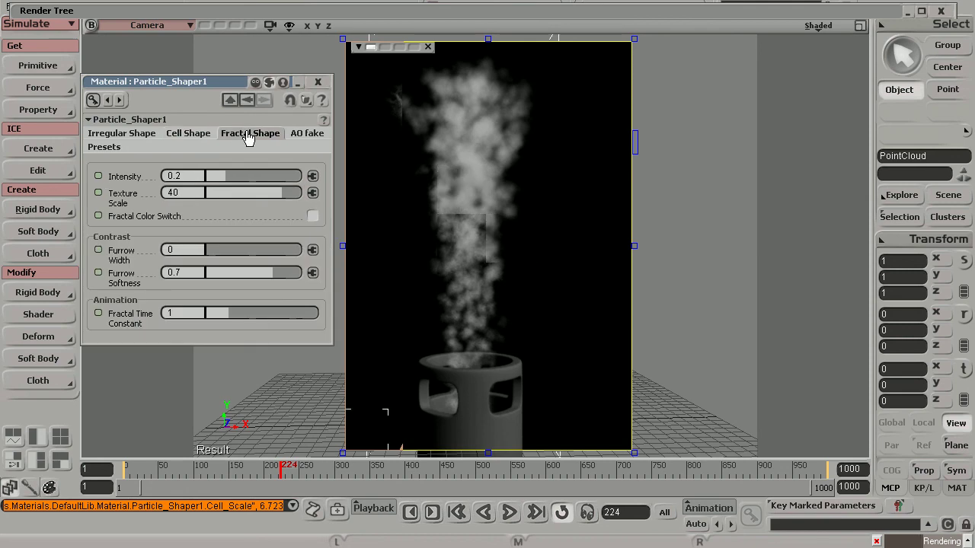
{"action": "left_click_drag", "start_coordinate": [225, 176], "coordinate": [235, 174]}
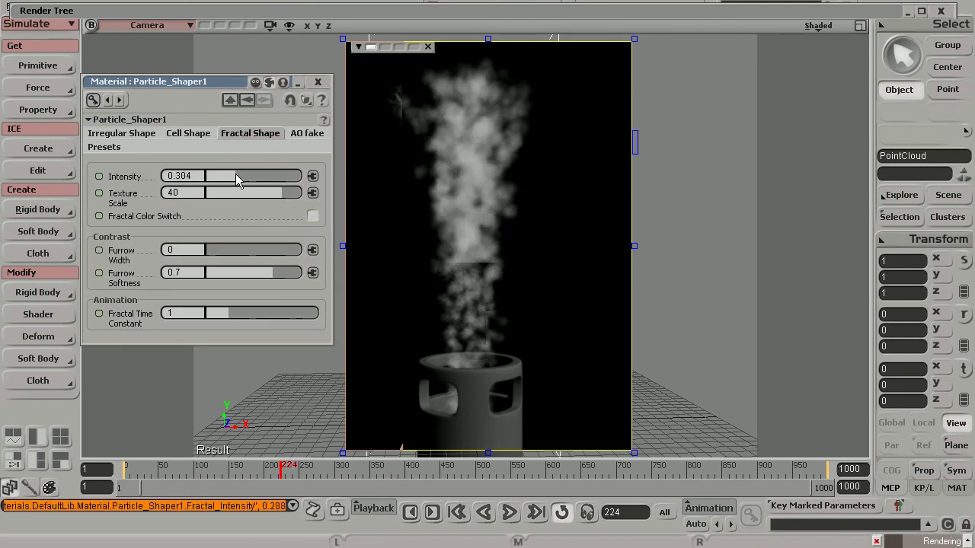
Switch Particle_Shaper1 from the Billowing preset to the Fluffy preset and compare the smoke with the stored render.
{"action": "left_click", "coordinate": [97, 150]}
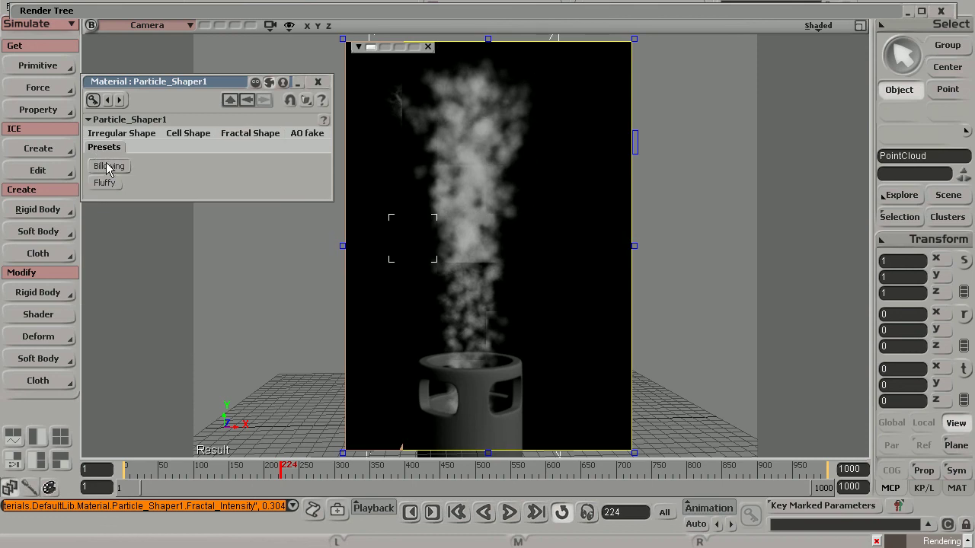
{"action": "left_click", "coordinate": [108, 167]}
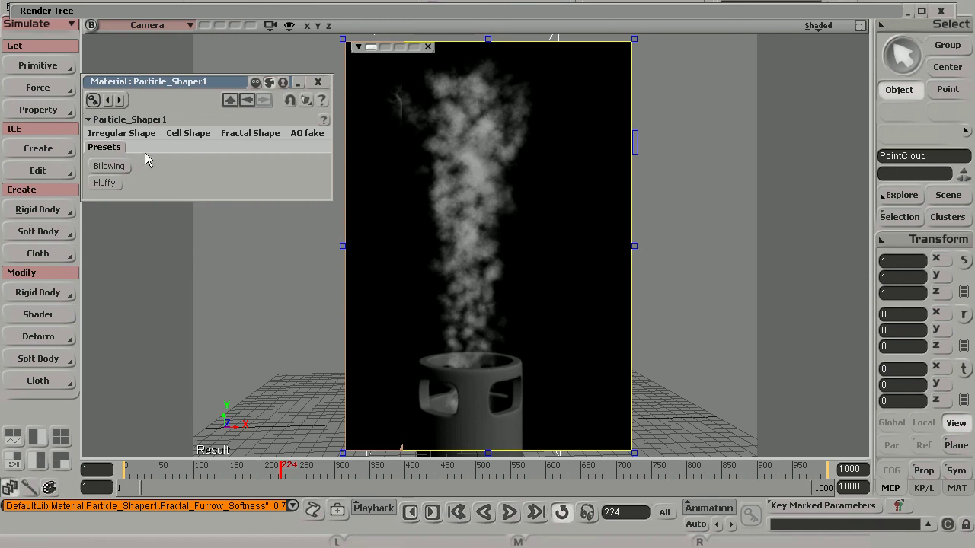
{"action": "left_click", "coordinate": [106, 184]}
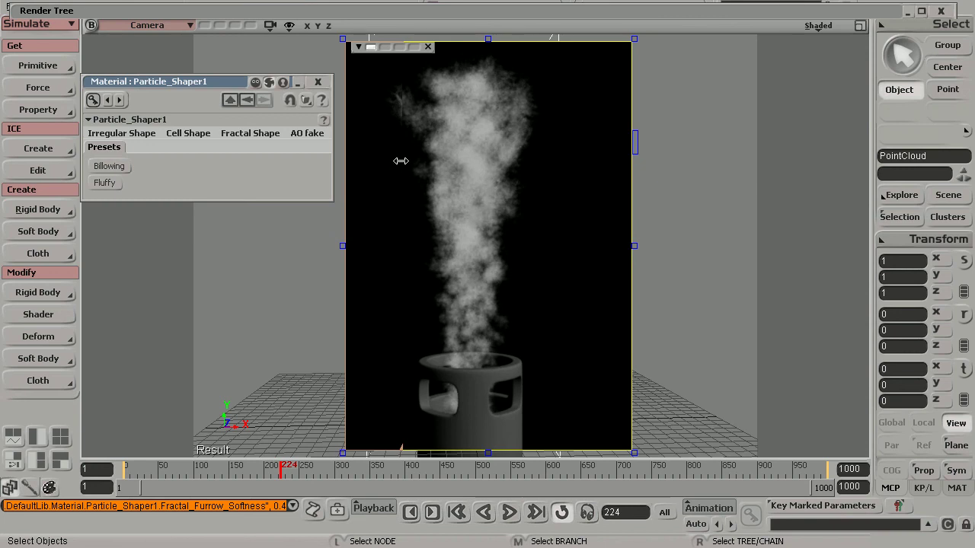
{"action": "left_click_drag", "start_coordinate": [401, 161], "coordinate": [585, 166]}
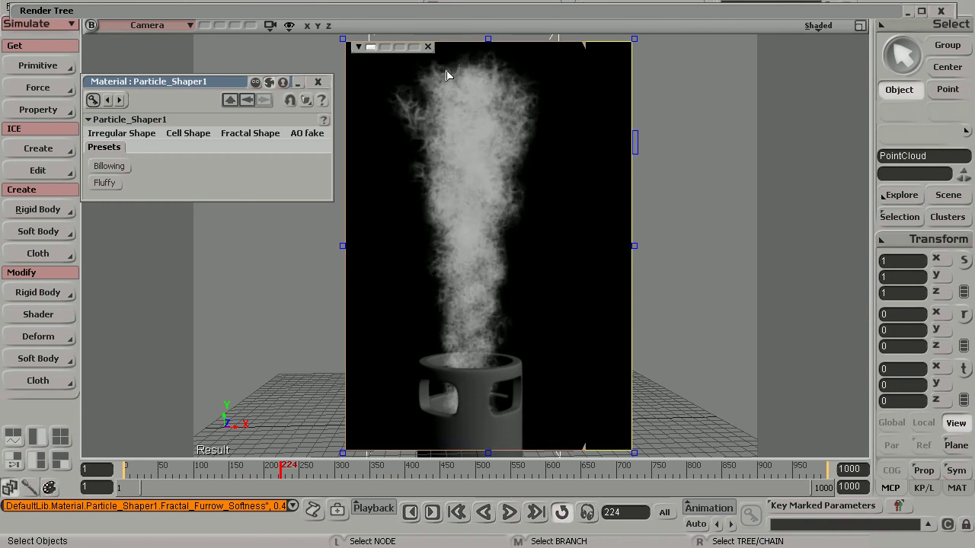